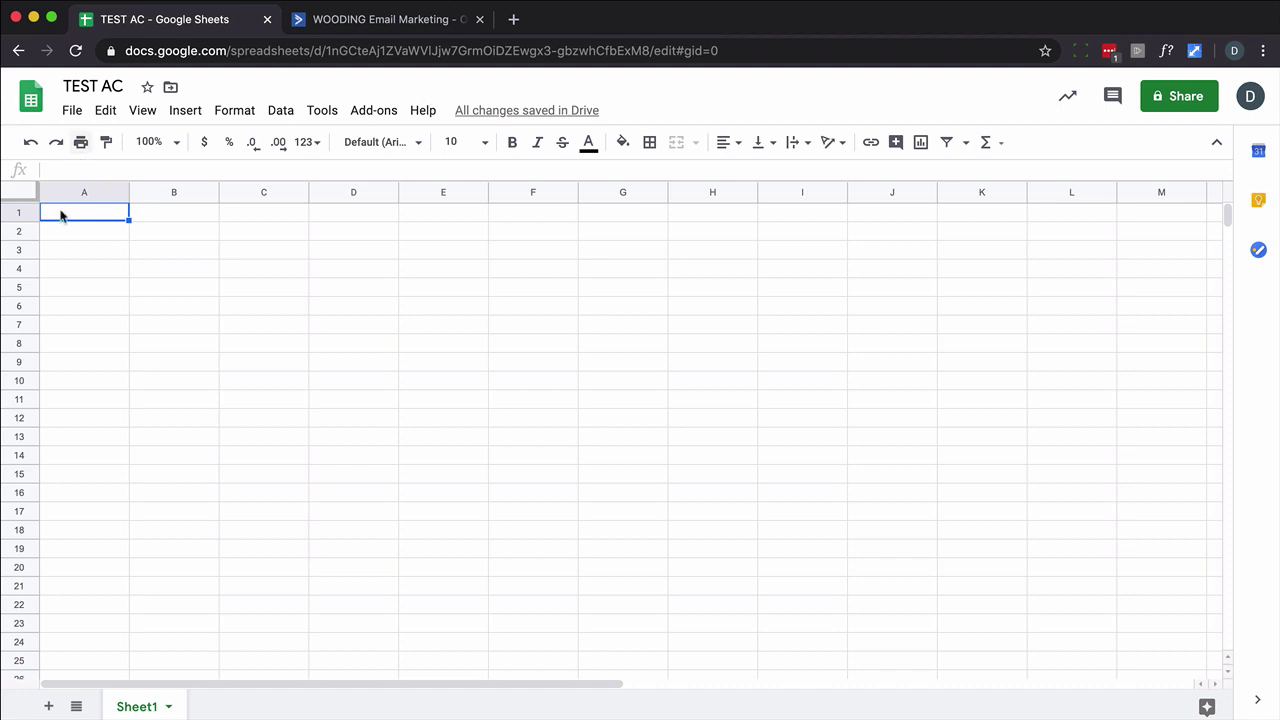
# Enter the headers First name, Last name, Email and TimeStamp across row 1.
pyautogui.write('First name')
pyautogui.press('Tab')
pyautogui.write('Last name')
pyautogui.press('Tab')
pyautogui.write('Email')
pyautogui.press('Tab')
pyautogui.write('TimeStamp')
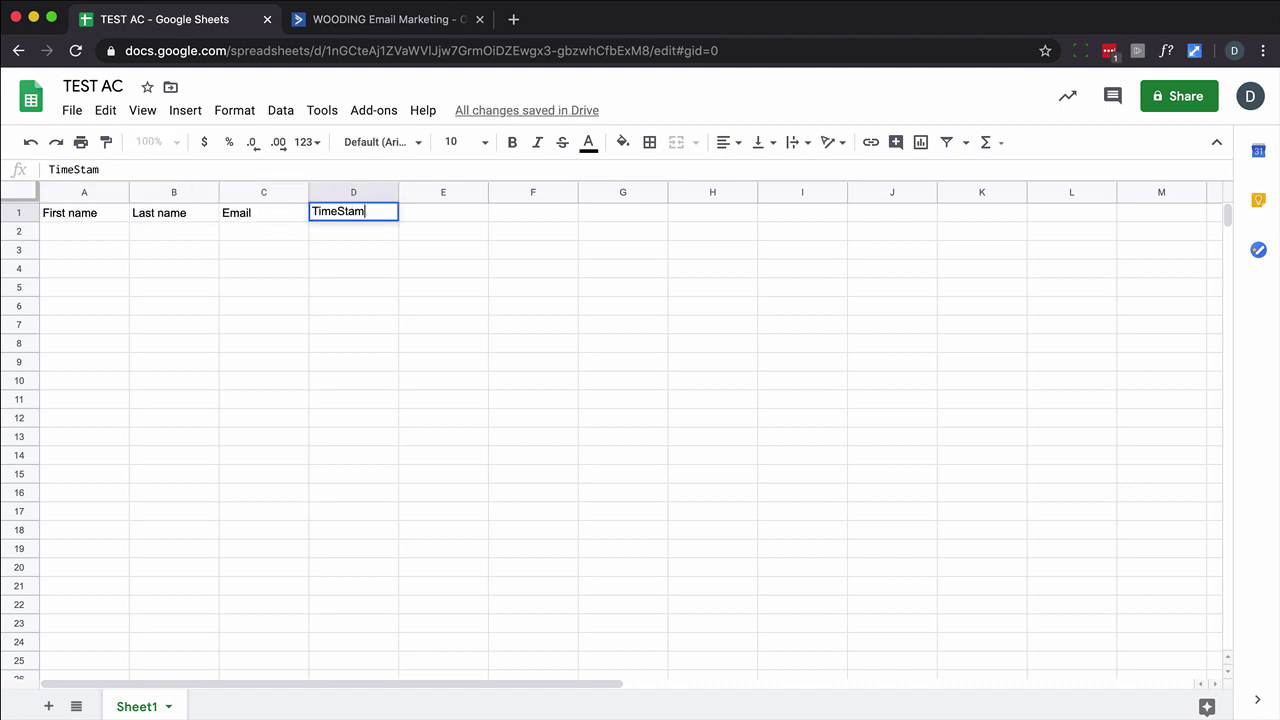
# Make header row 1 bold and centre-aligned, and freeze it.
pyautogui.click(16, 212)
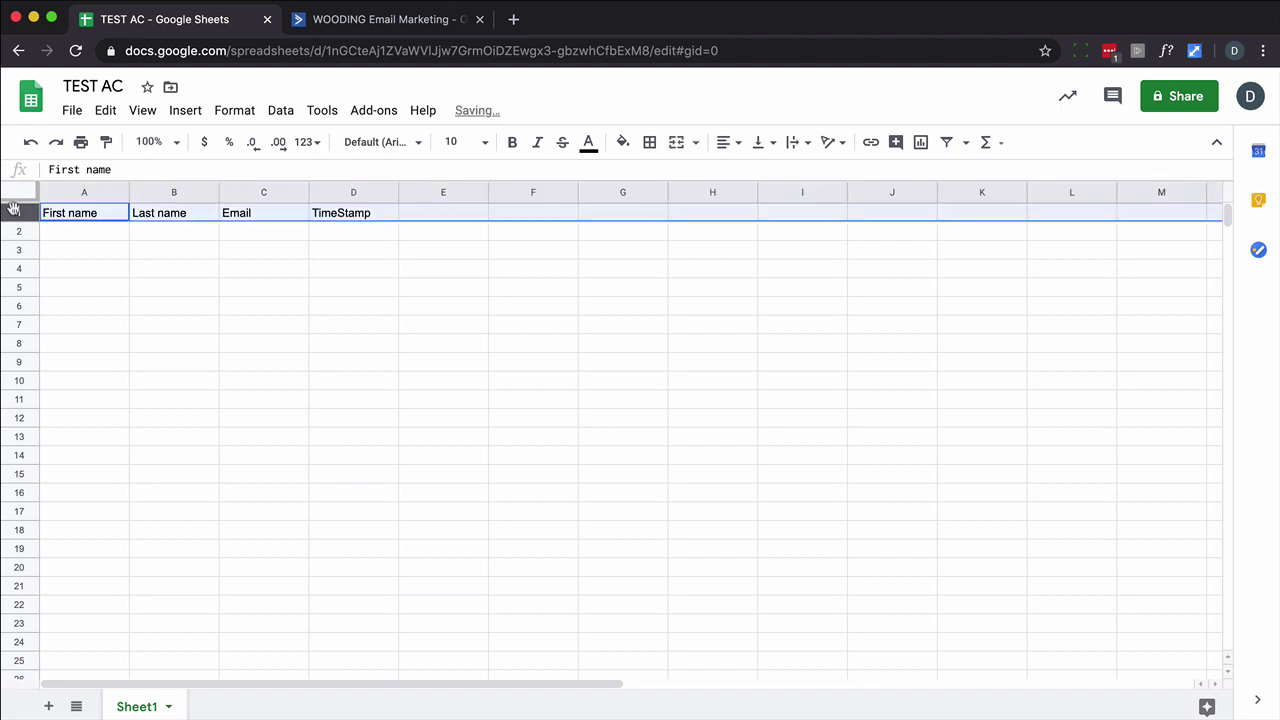
pyautogui.click(514, 142)
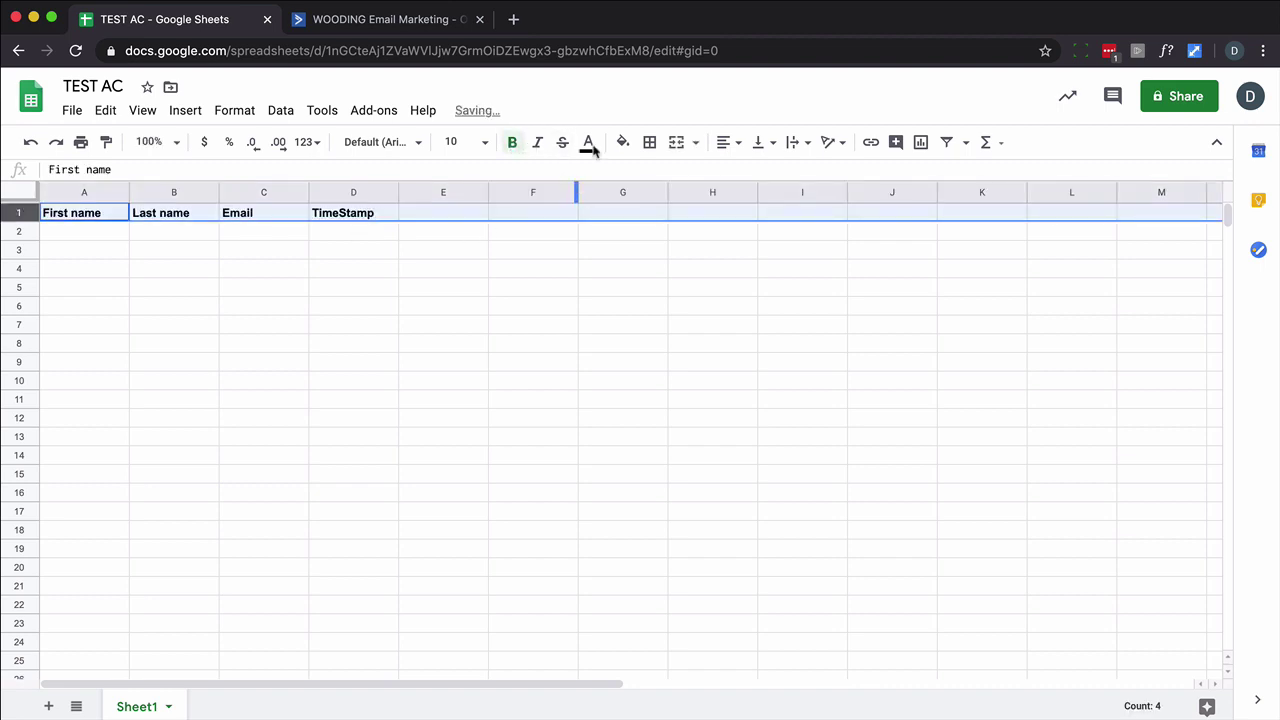
pyautogui.click(728, 144)
pyautogui.click(748, 174)
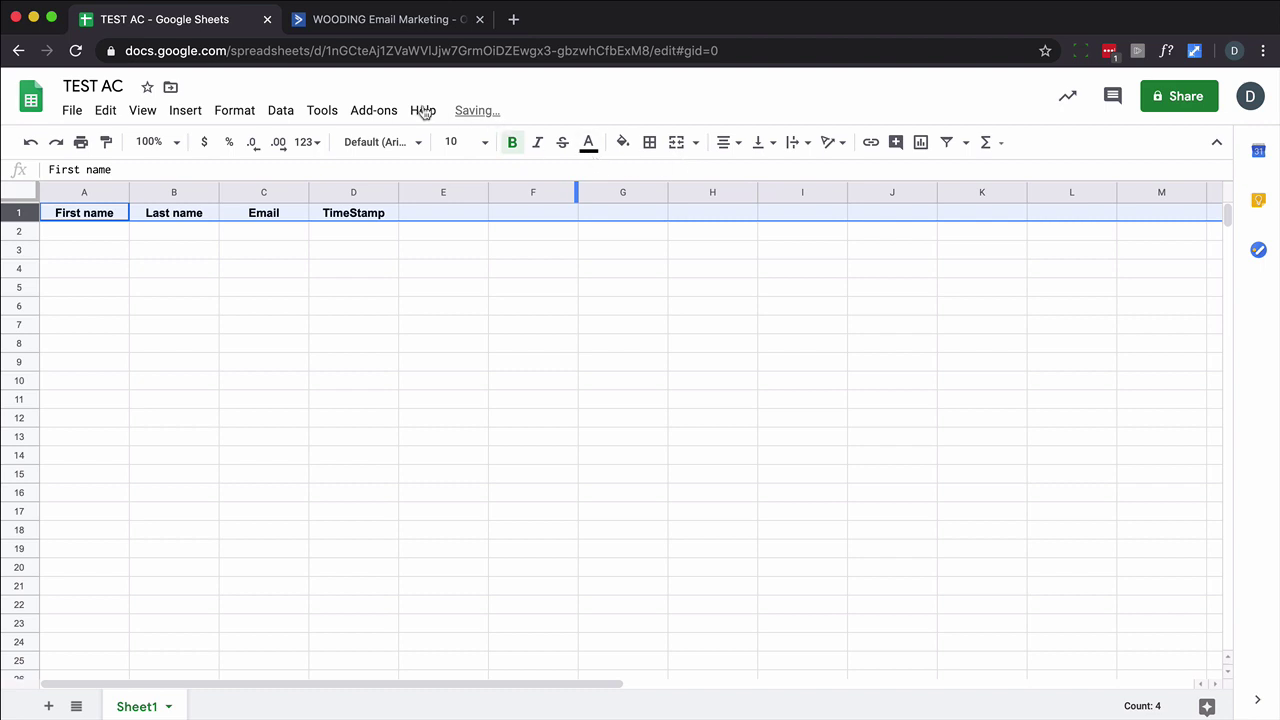
pyautogui.click(150, 113)
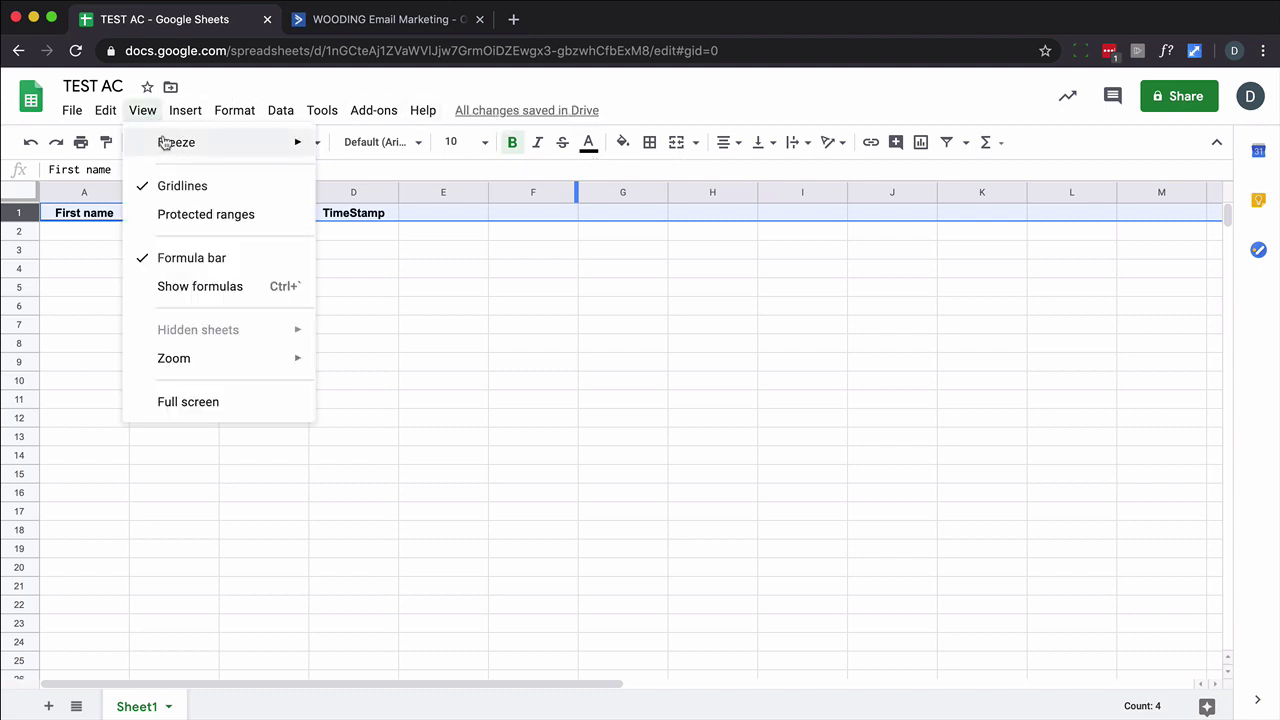
pyautogui.moveTo(257, 143)
pyautogui.click(372, 177)
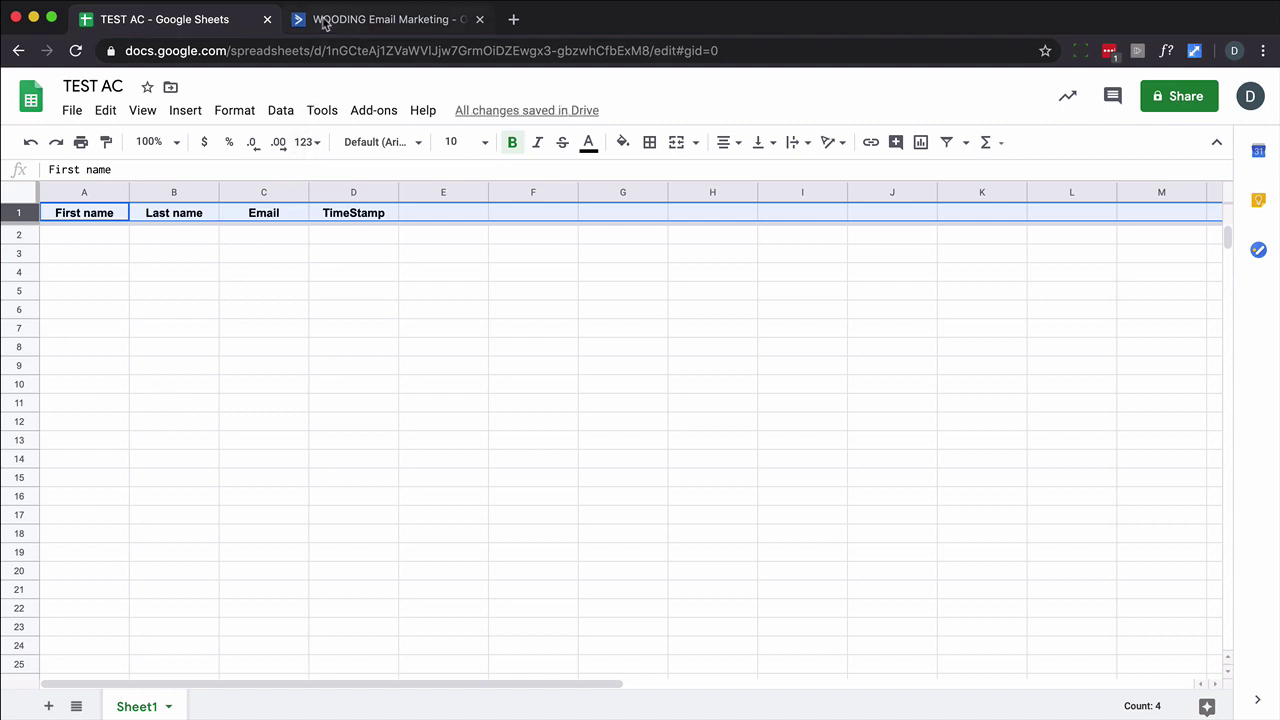
# From Automations, open Google Sheets and insert a CX Apps 'Add a Row in Google Sheets' action after the trigger.
pyautogui.click(325, 23)
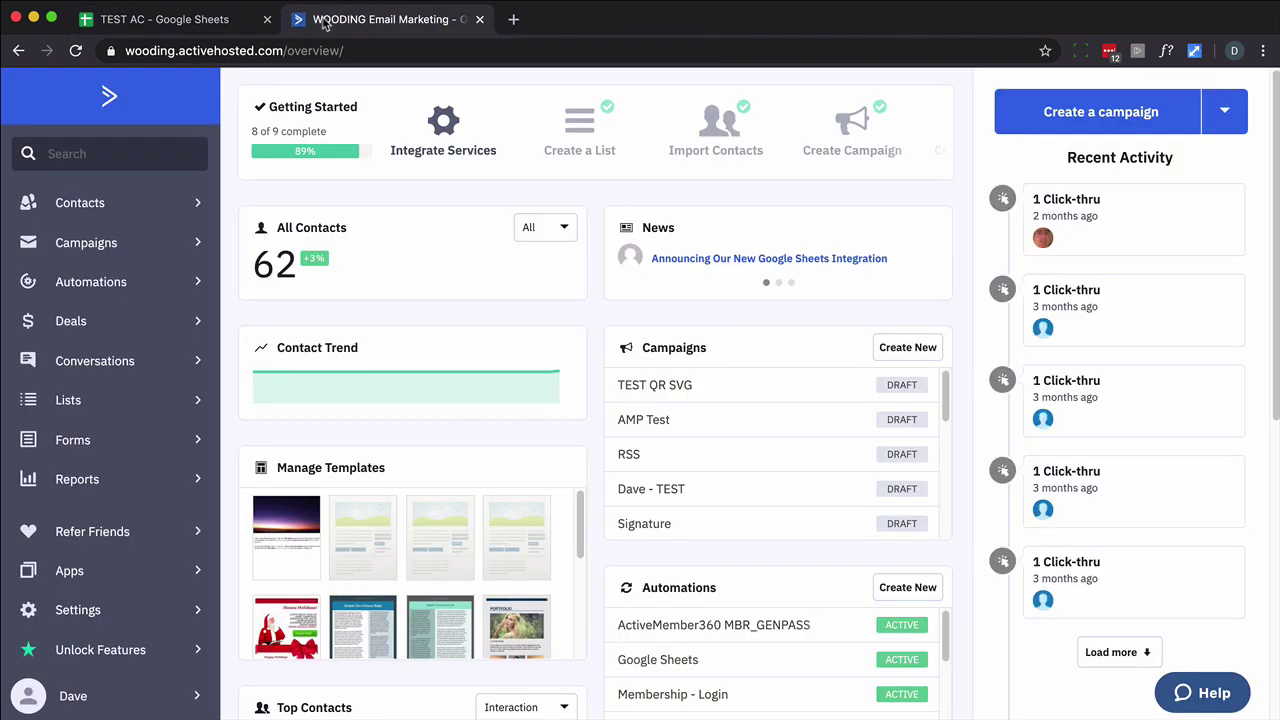
pyautogui.click(104, 289)
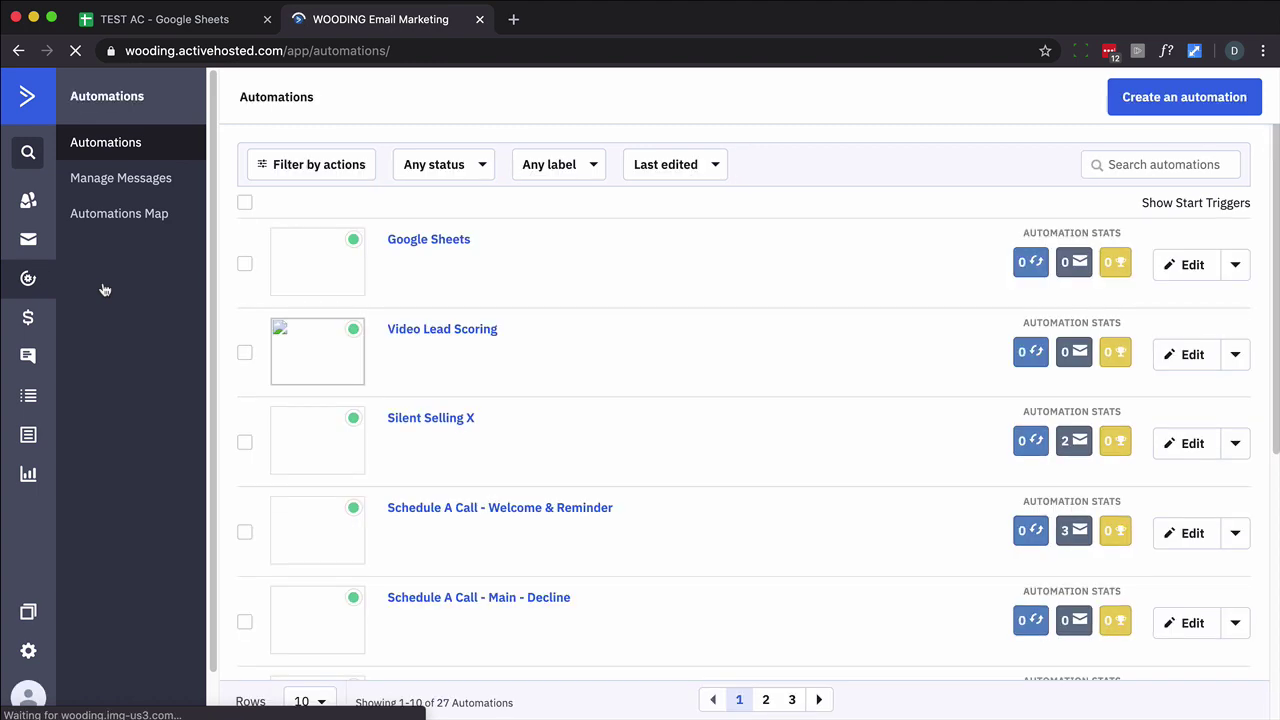
pyautogui.click(450, 242)
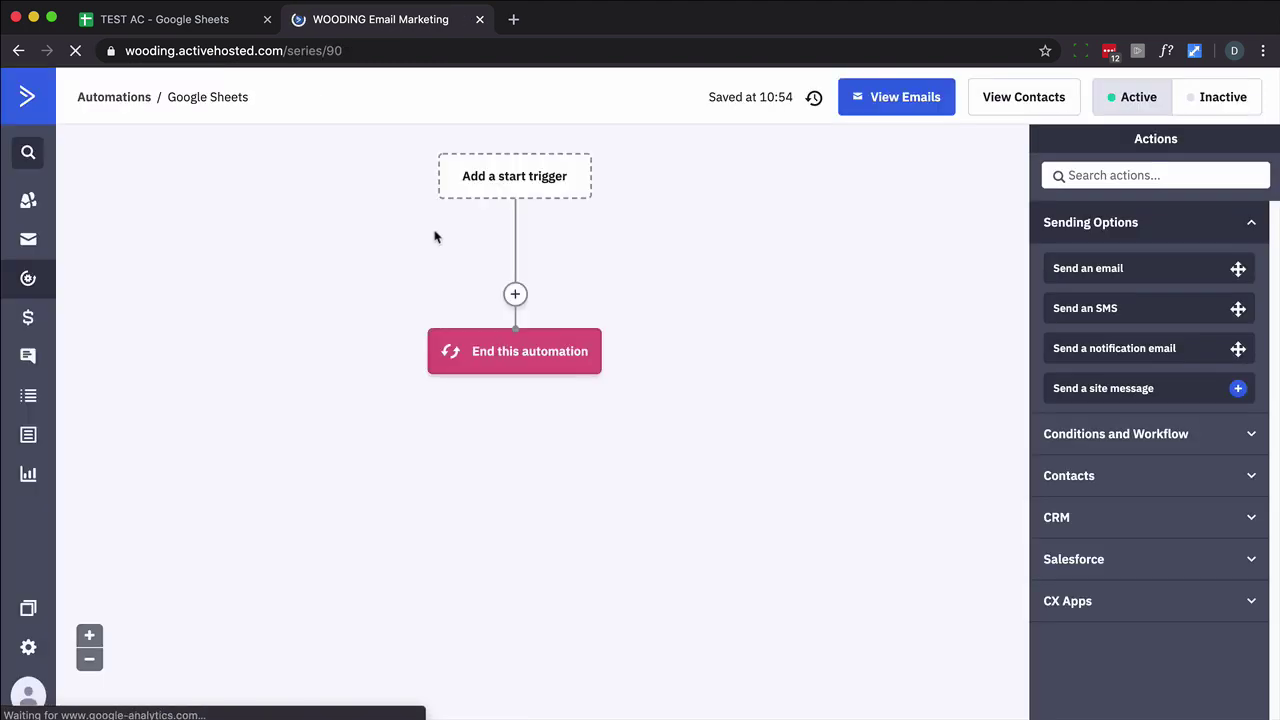
pyautogui.click(515, 294)
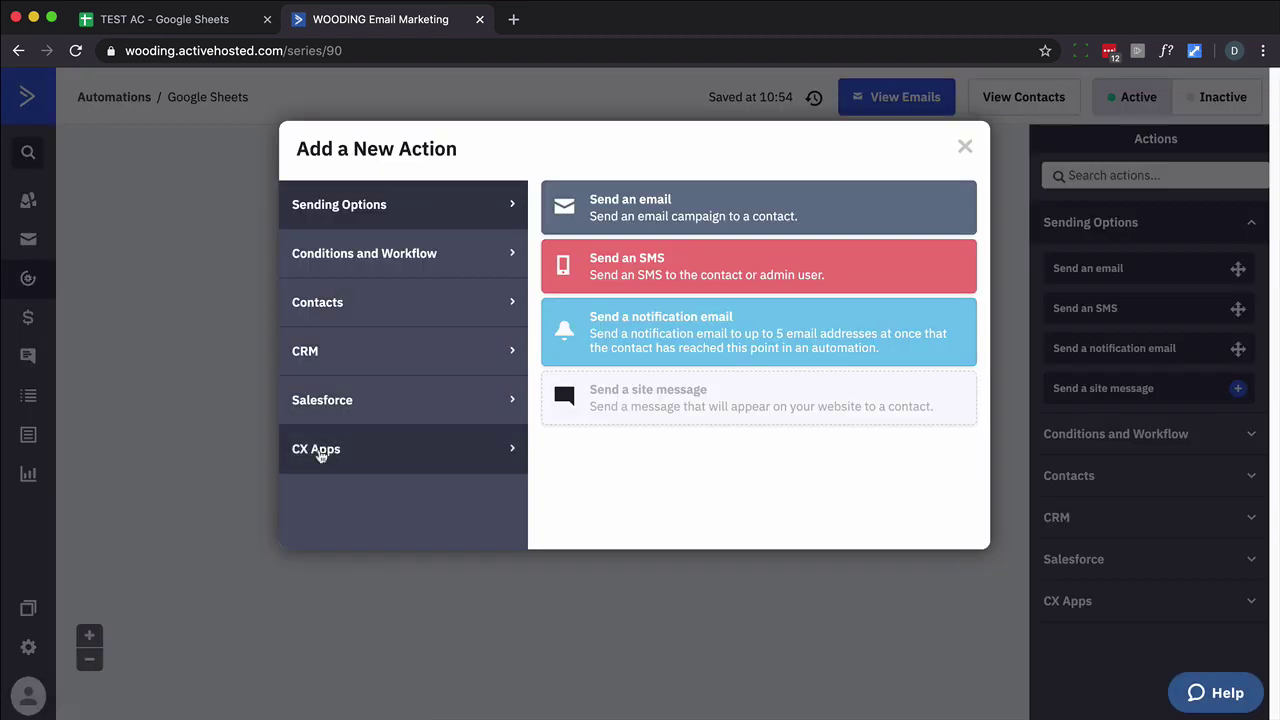
pyautogui.click(320, 456)
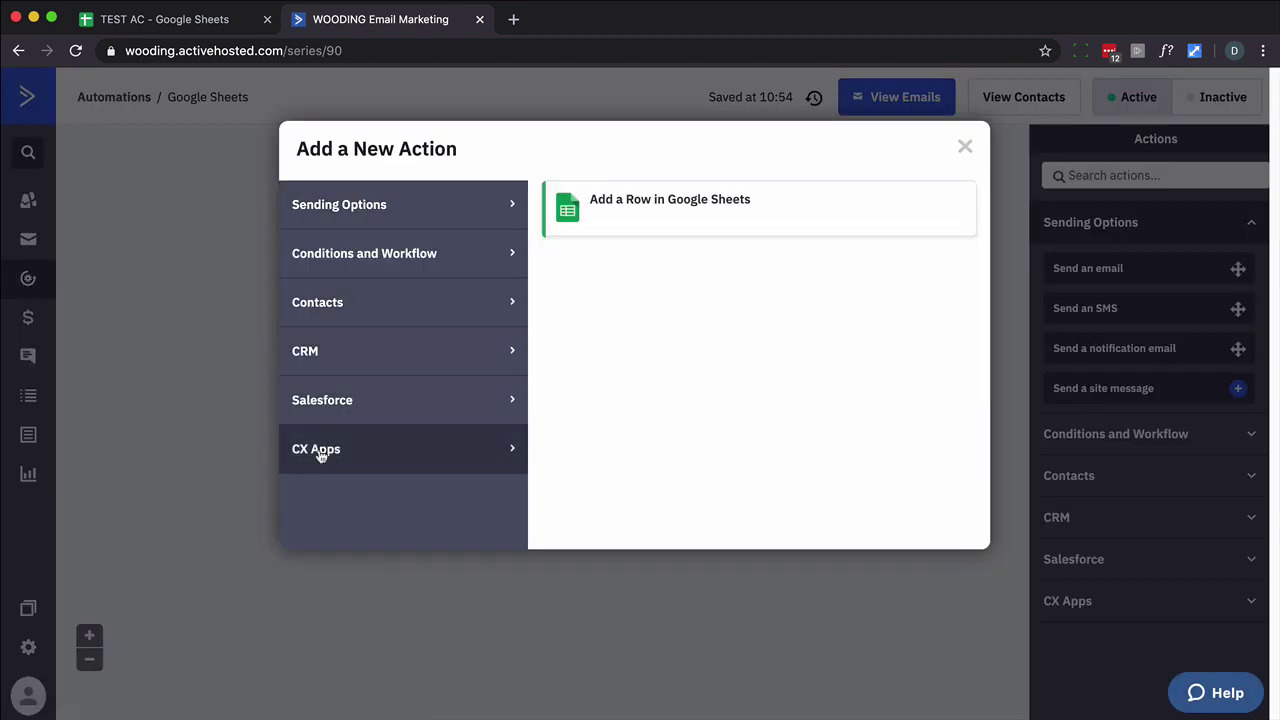
pyautogui.click(639, 215)
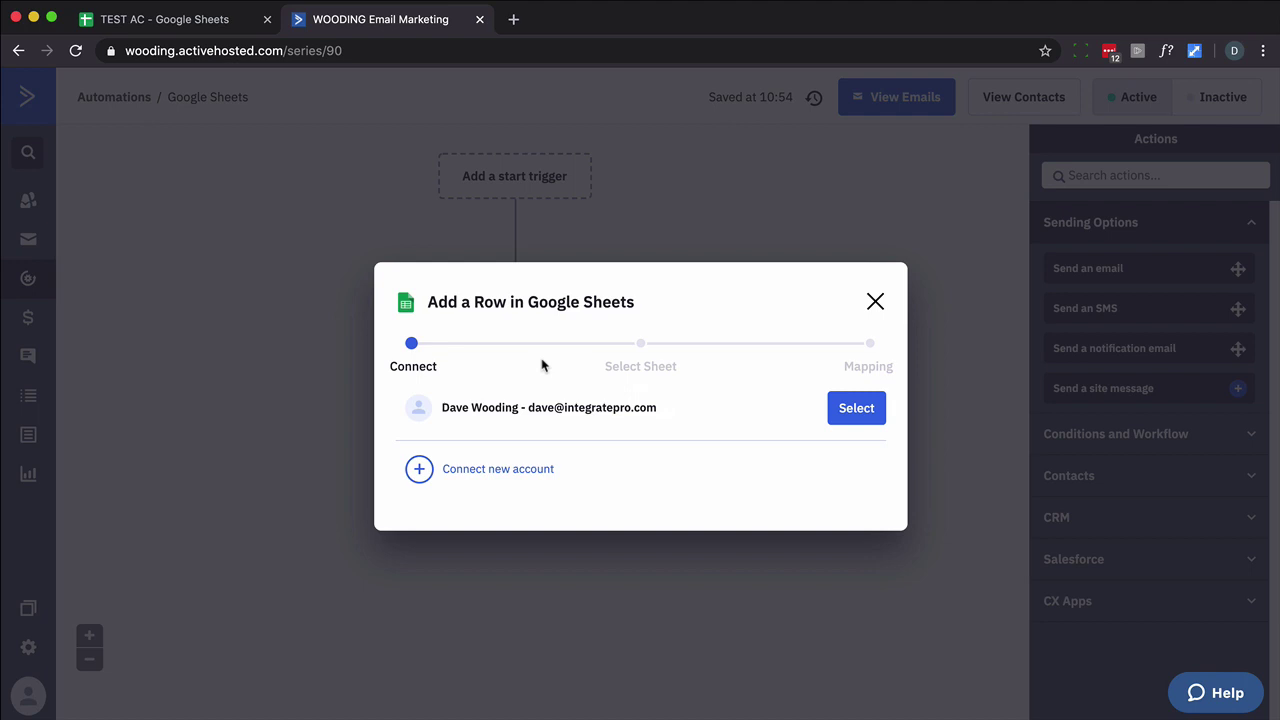
# Use the linked Google account and target the TEST AC spreadsheet, Sheet1.
pyautogui.click(861, 410)
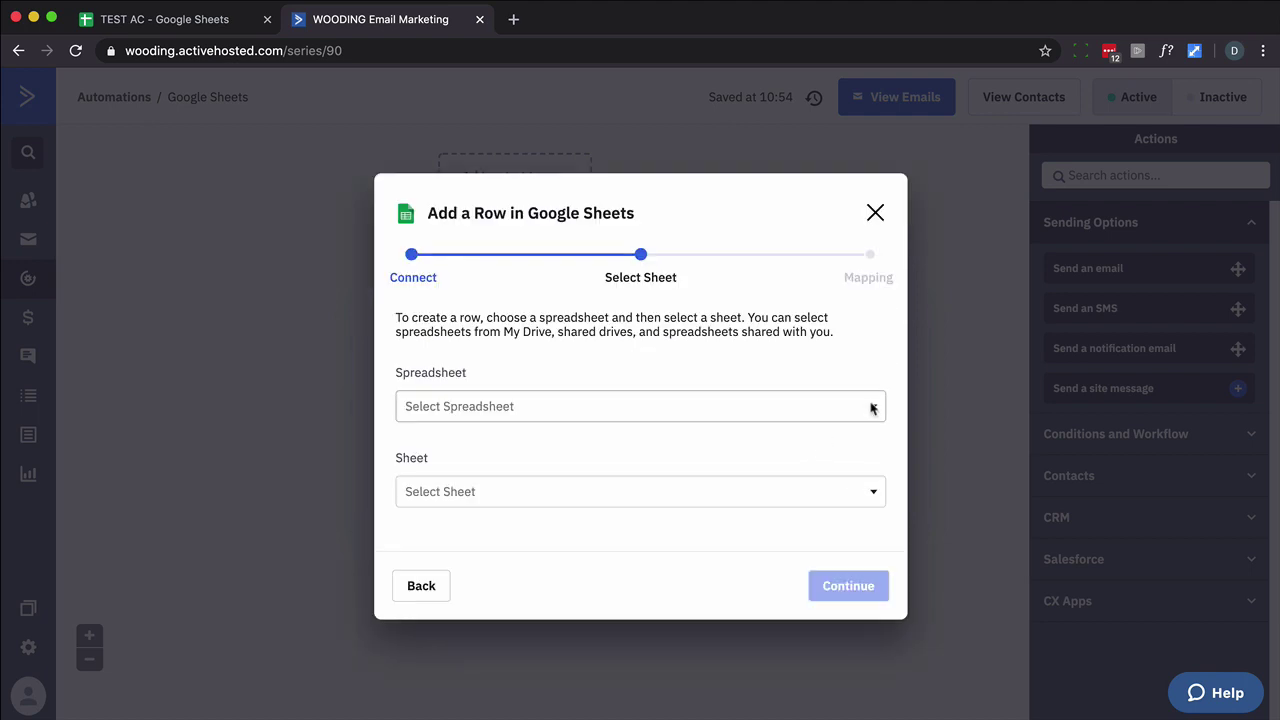
pyautogui.click(873, 407)
pyautogui.click(443, 449)
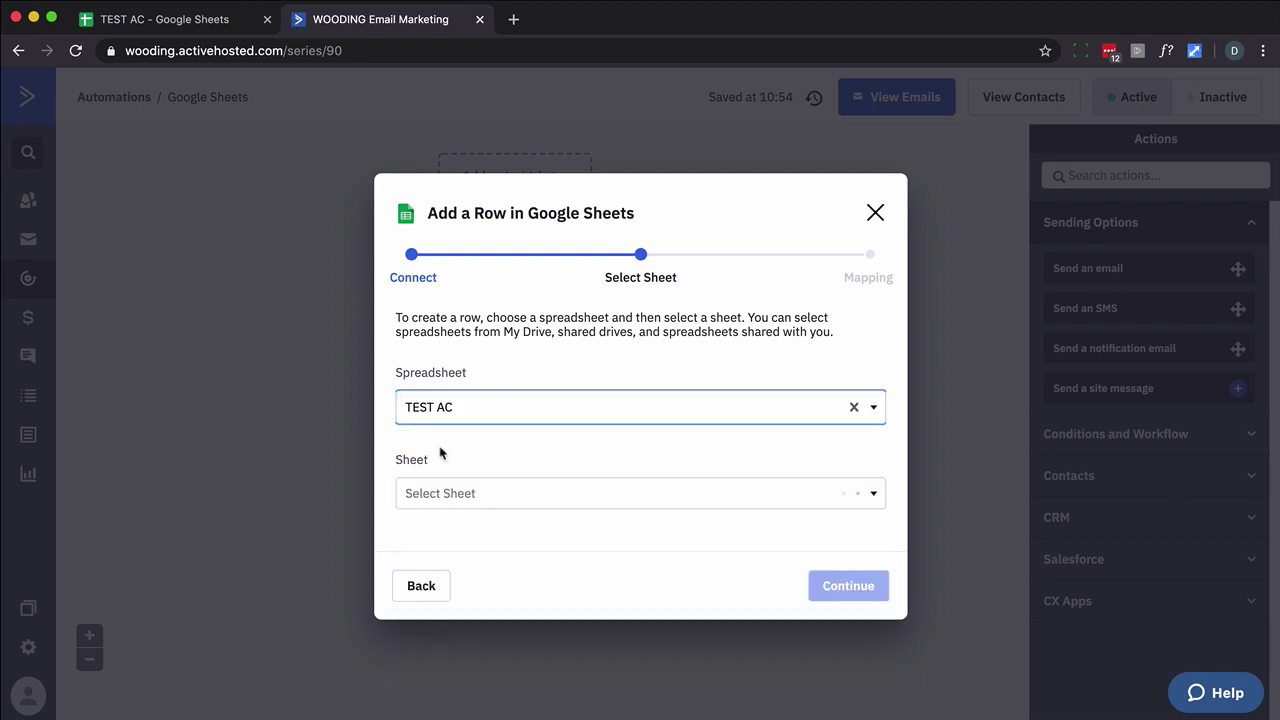
pyautogui.click(480, 494)
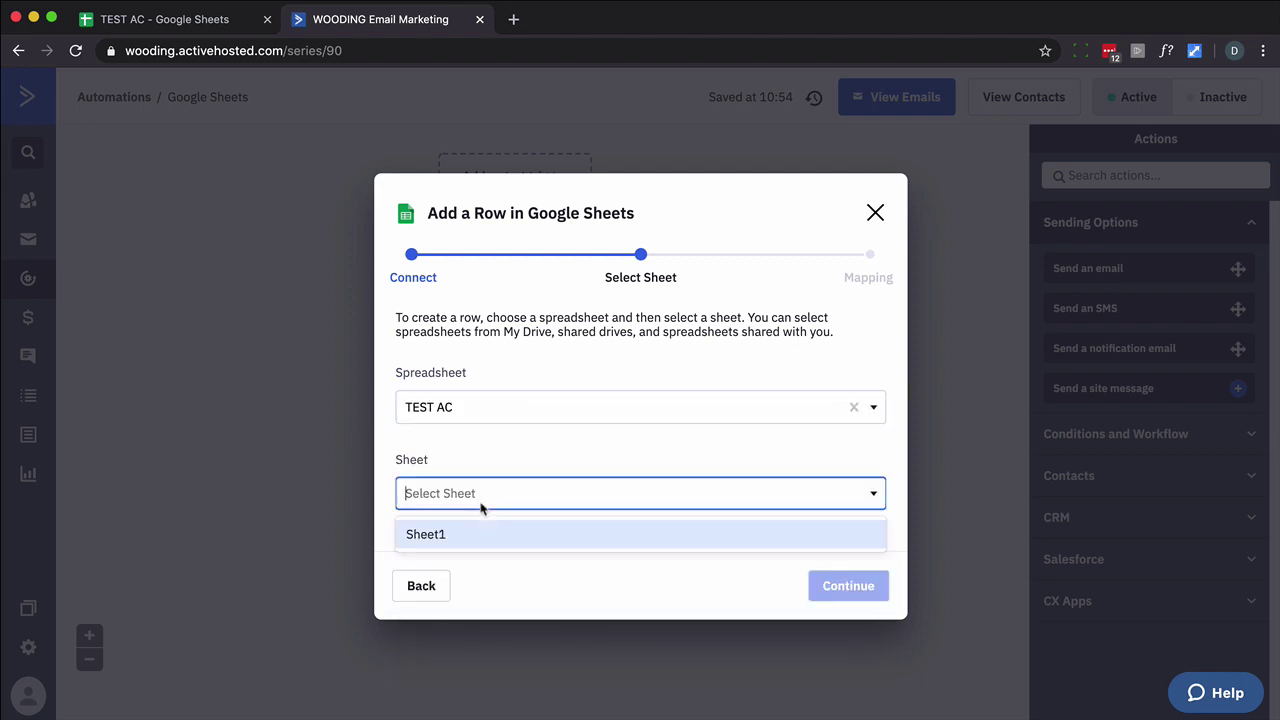
pyautogui.click(438, 536)
pyautogui.click(843, 588)
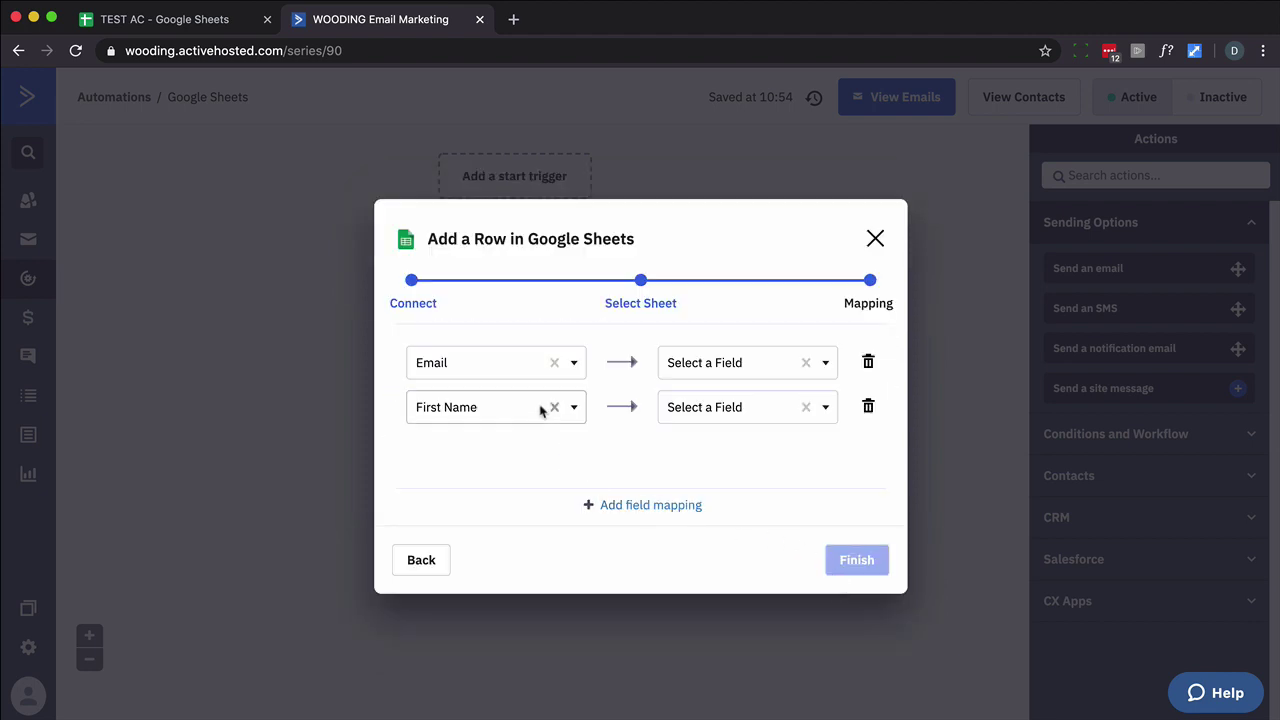
# Map Email to Column C and First Name to Column A.
pyautogui.click(725, 365)
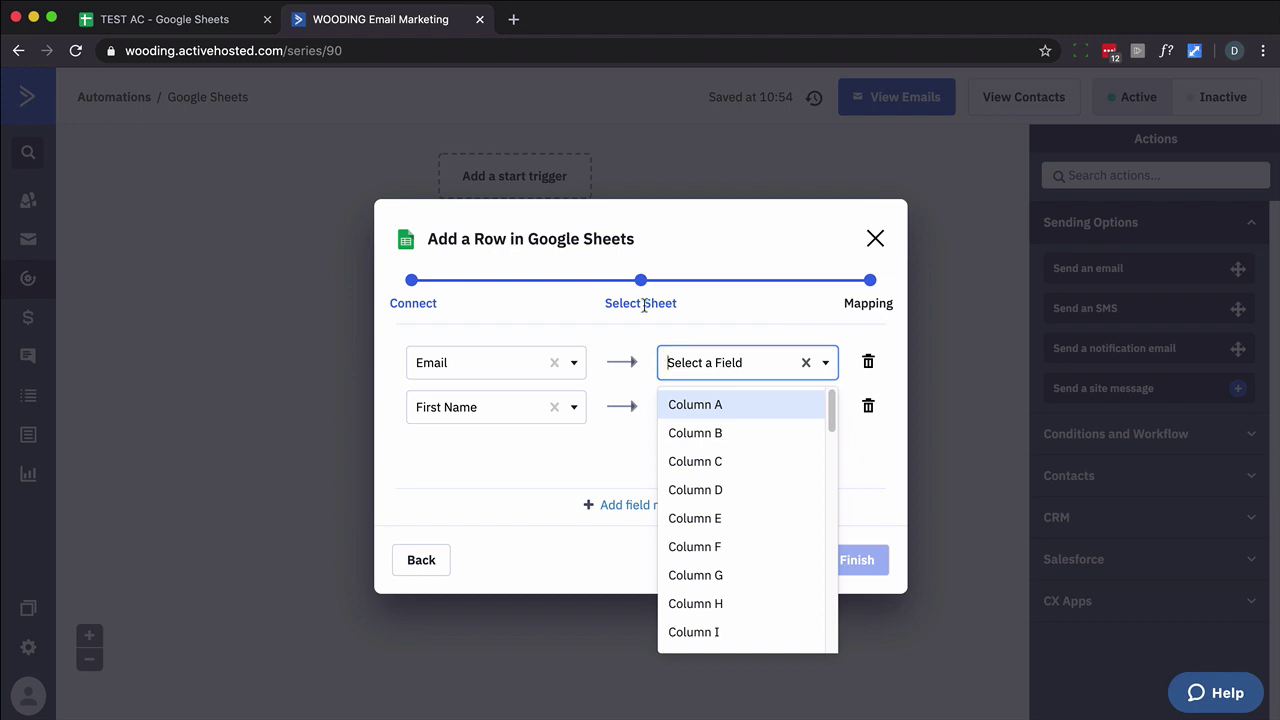
pyautogui.click(170, 20)
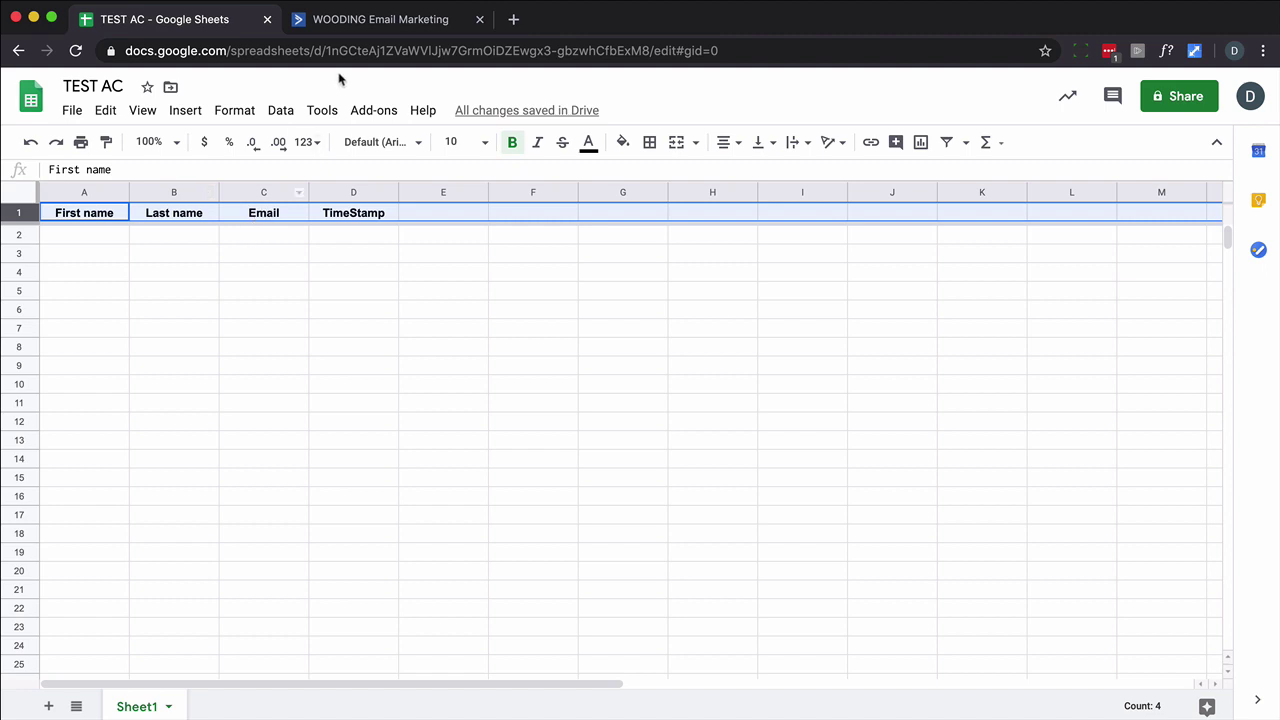
pyautogui.click(380, 25)
pyautogui.click(777, 369)
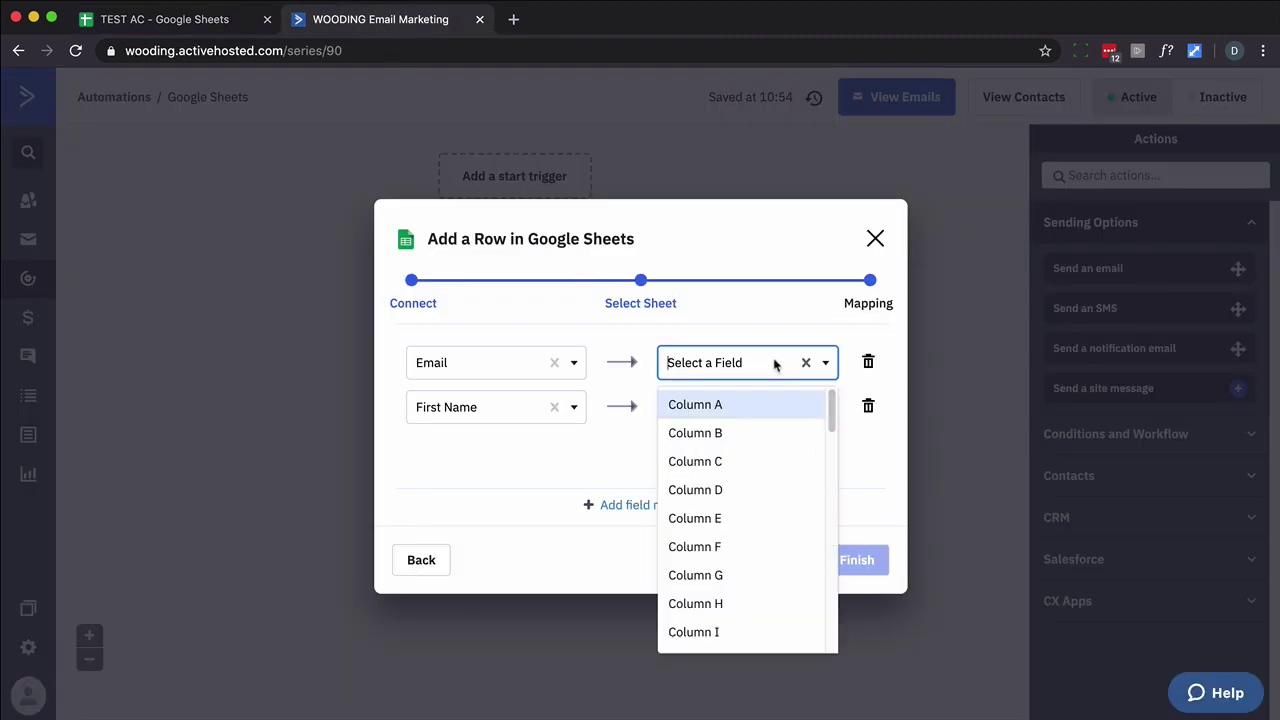
pyautogui.click(722, 461)
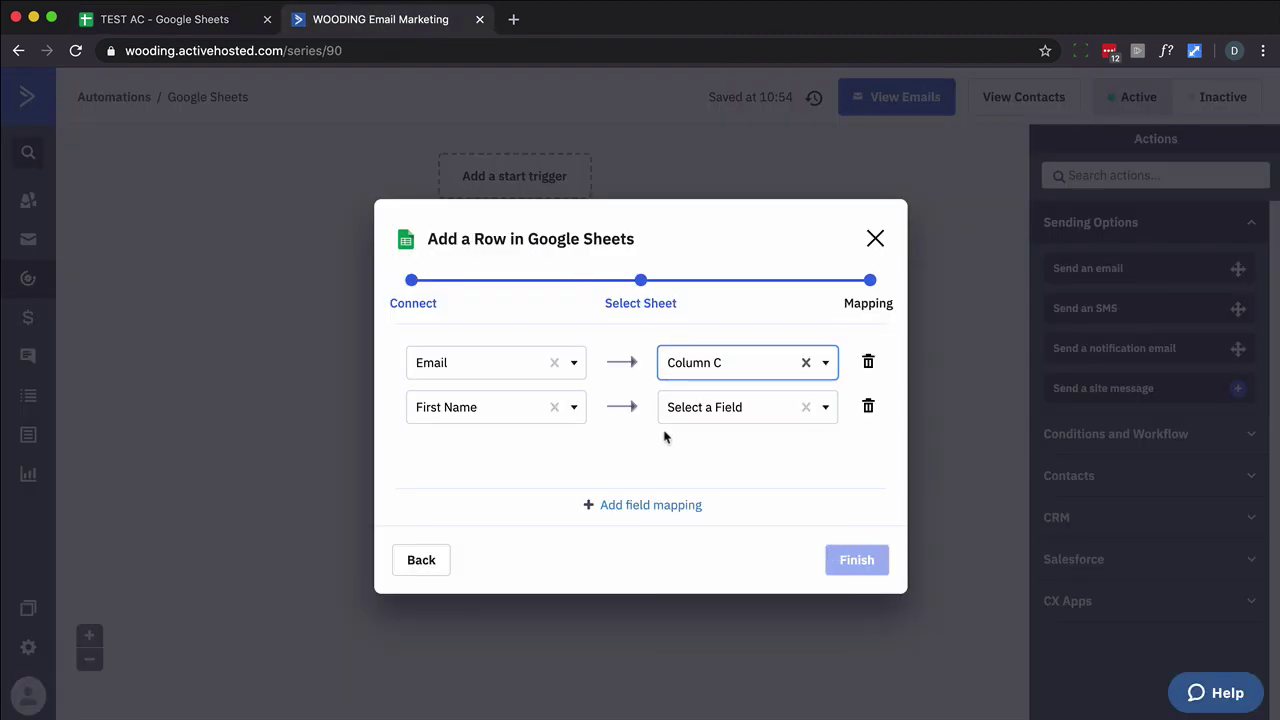
pyautogui.click(178, 22)
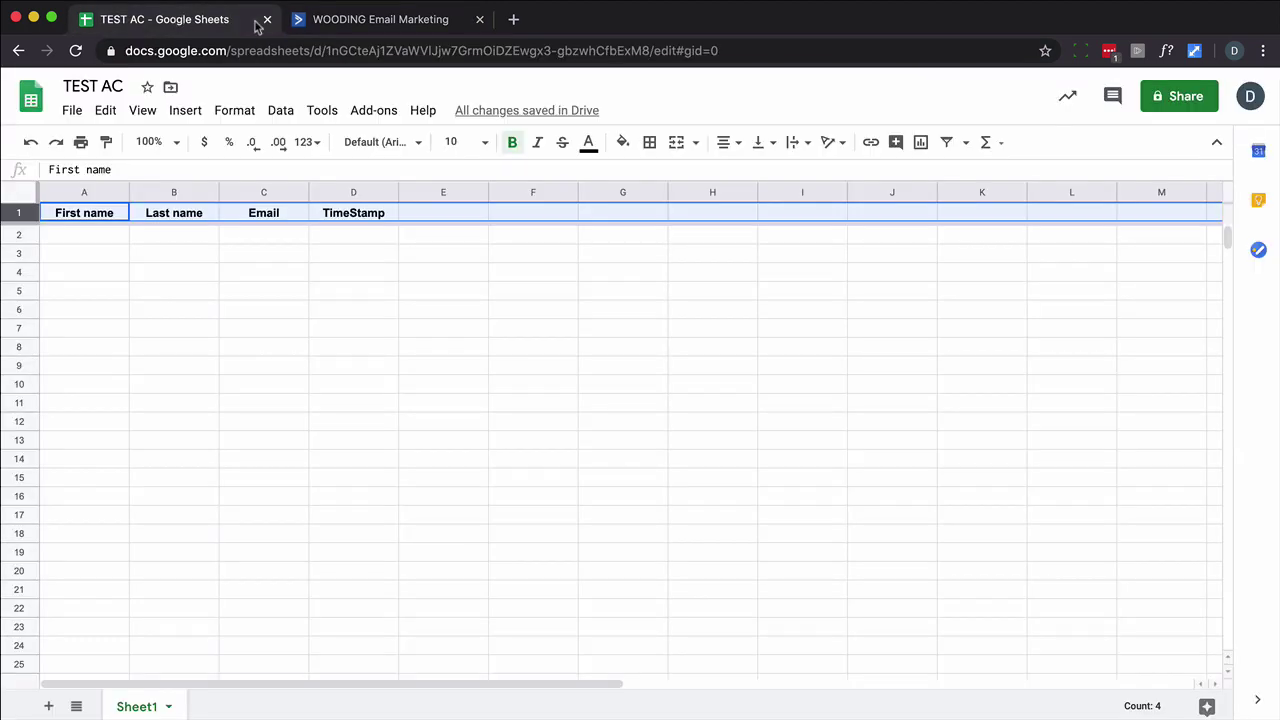
pyautogui.click(330, 22)
pyautogui.click(790, 407)
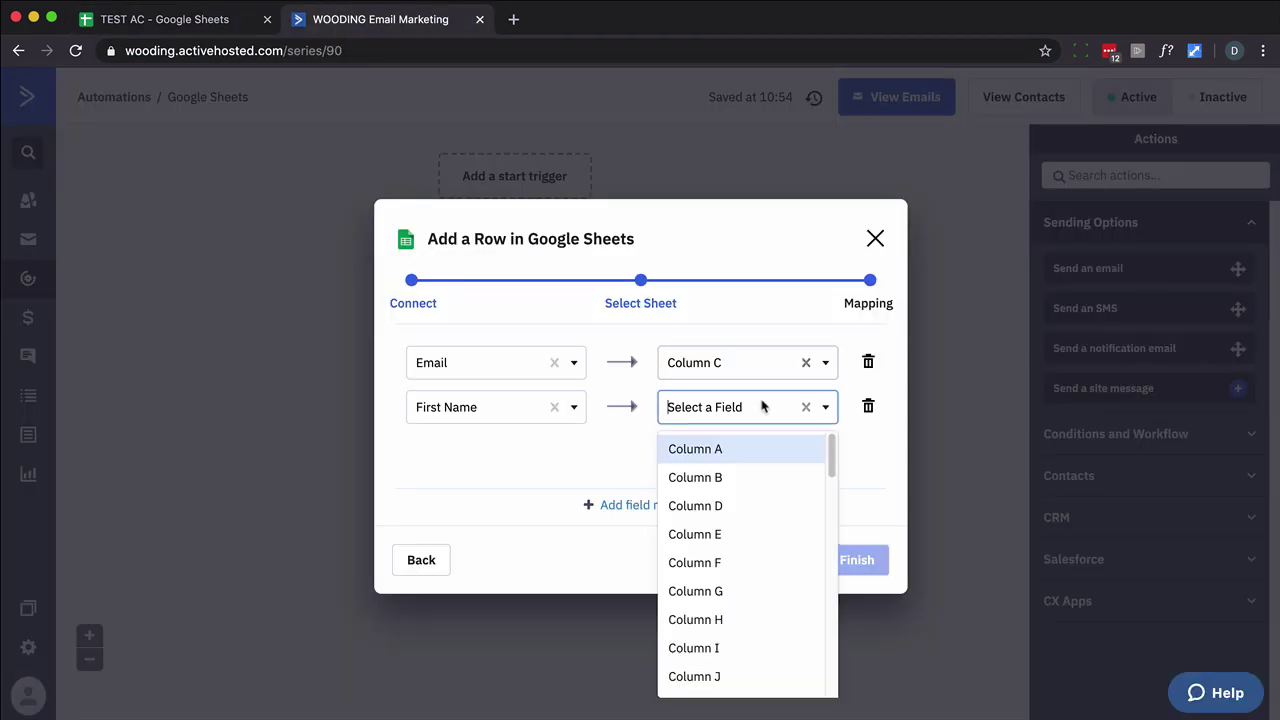
pyautogui.click(724, 451)
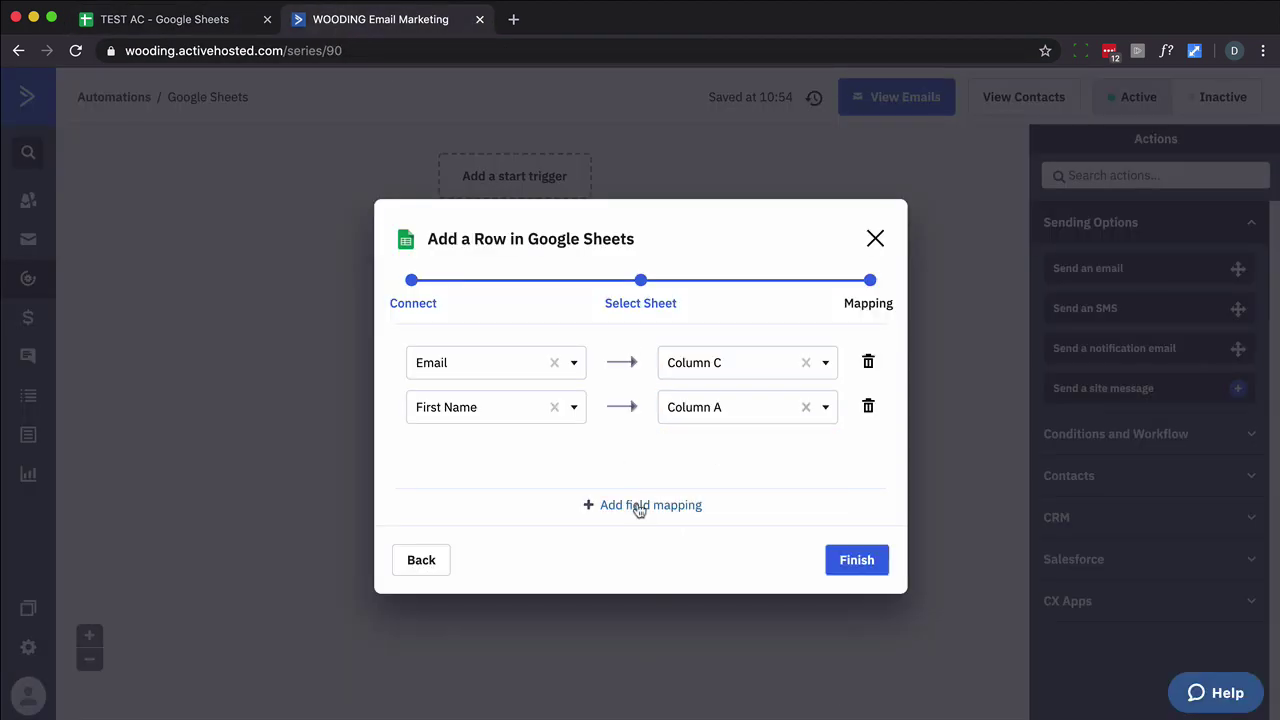
# Add a Last Name to Column B mapping and finish the row action.
pyautogui.click(644, 504)
pyautogui.click(714, 451)
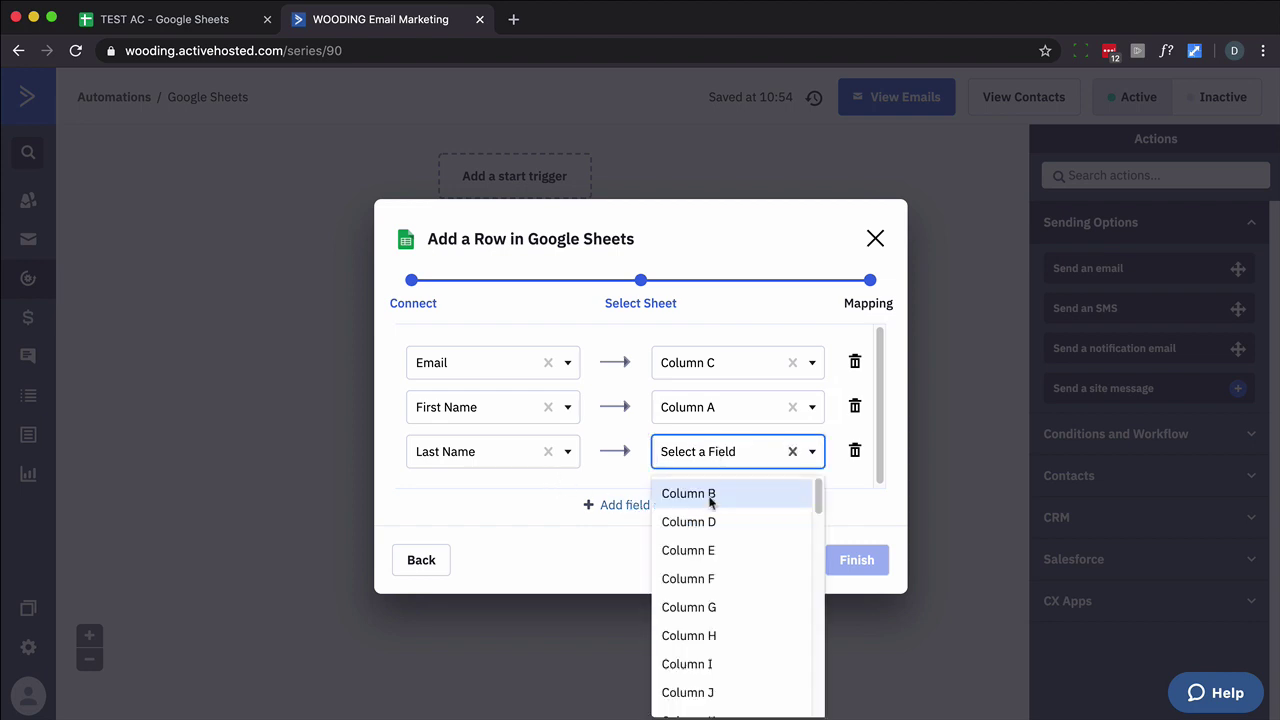
pyautogui.click(705, 494)
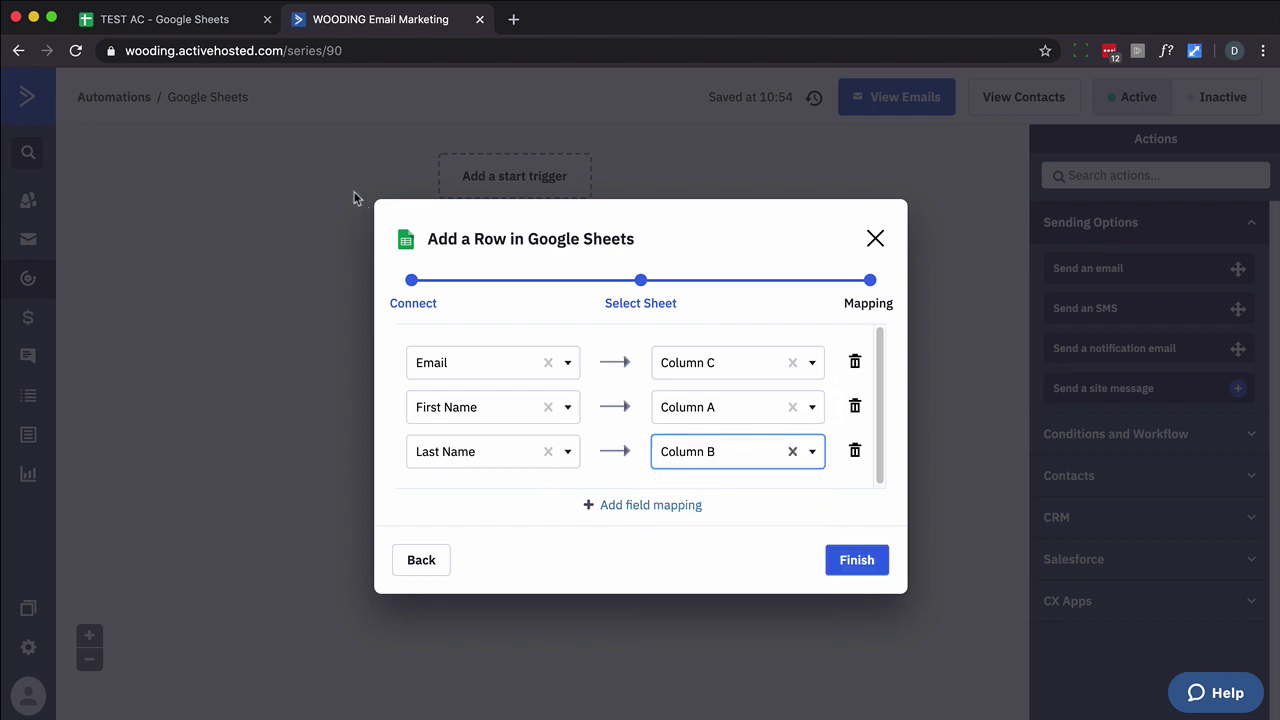
pyautogui.click(206, 30)
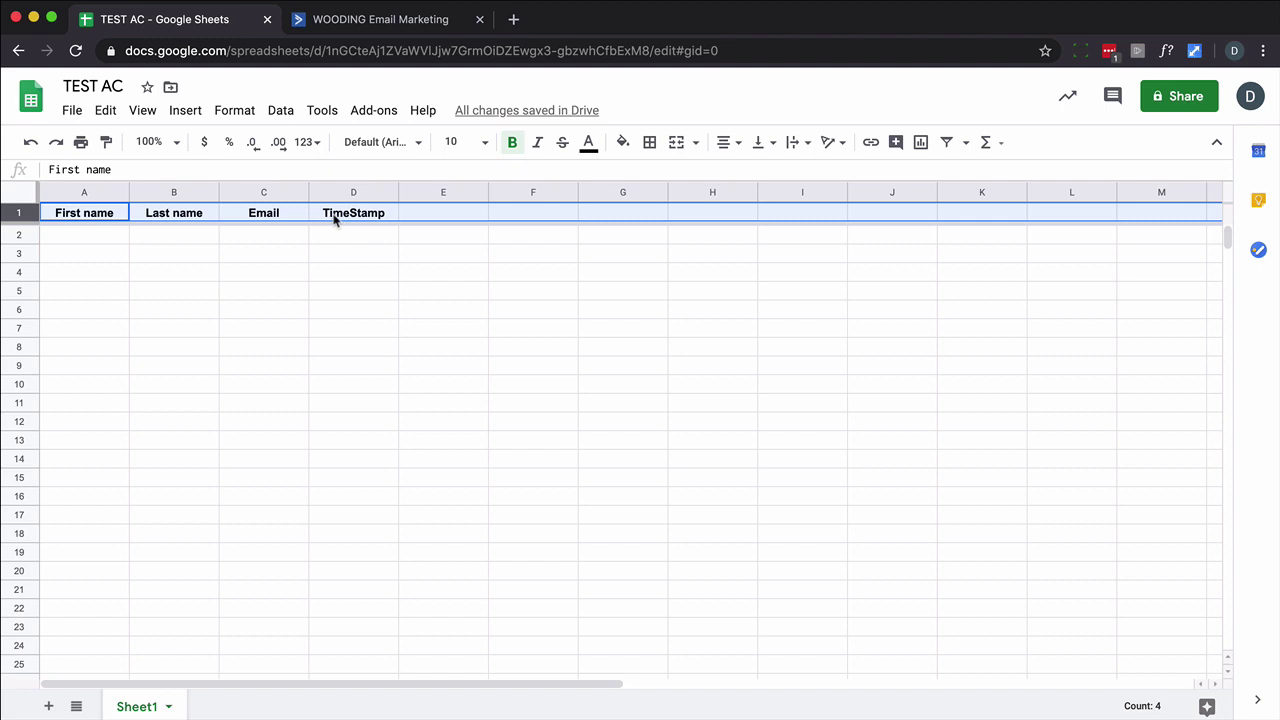
pyautogui.click(391, 31)
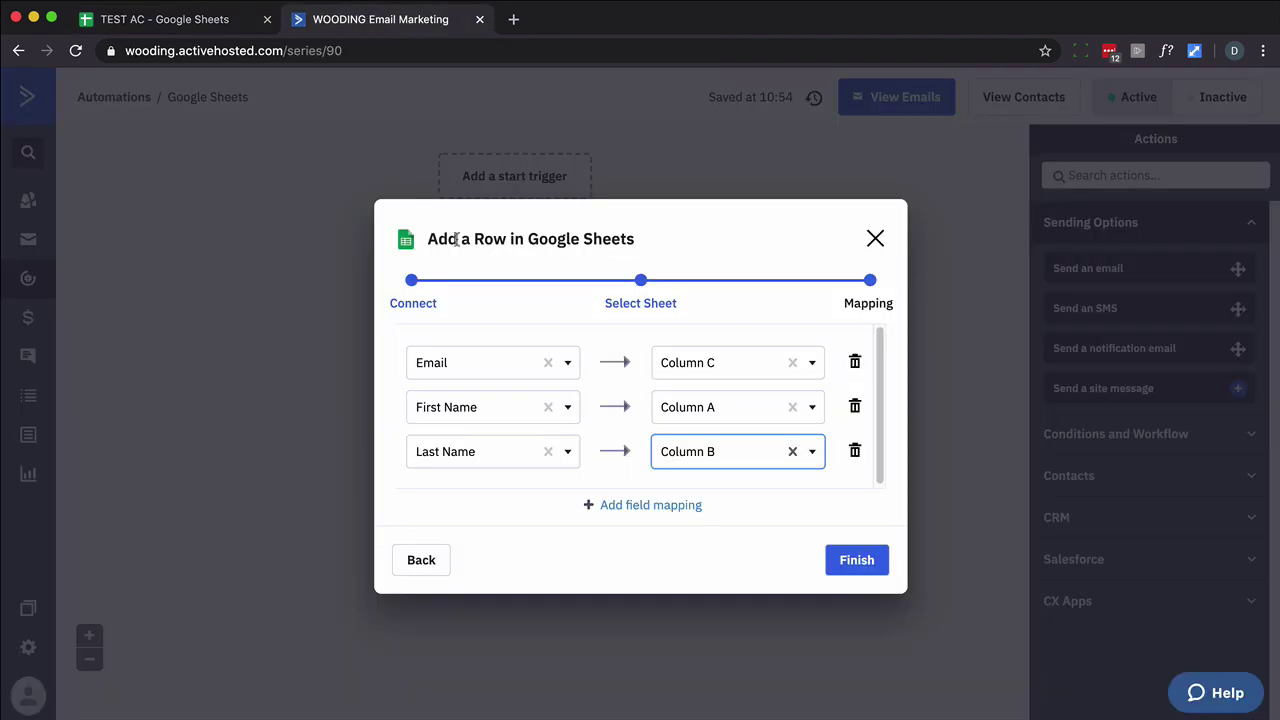
pyautogui.click(856, 560)
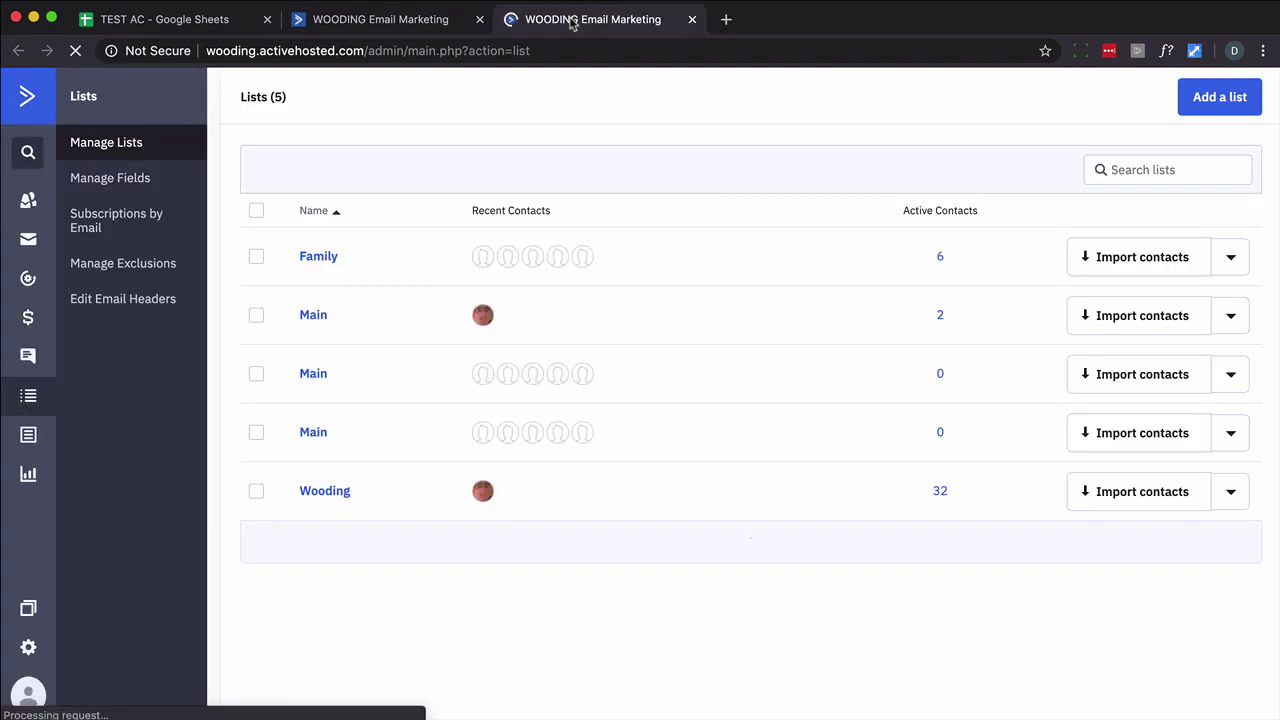
# In Manage Fields, add a contact field 'Unsubscribe Date' with field type Date.
pyautogui.click(144, 180)
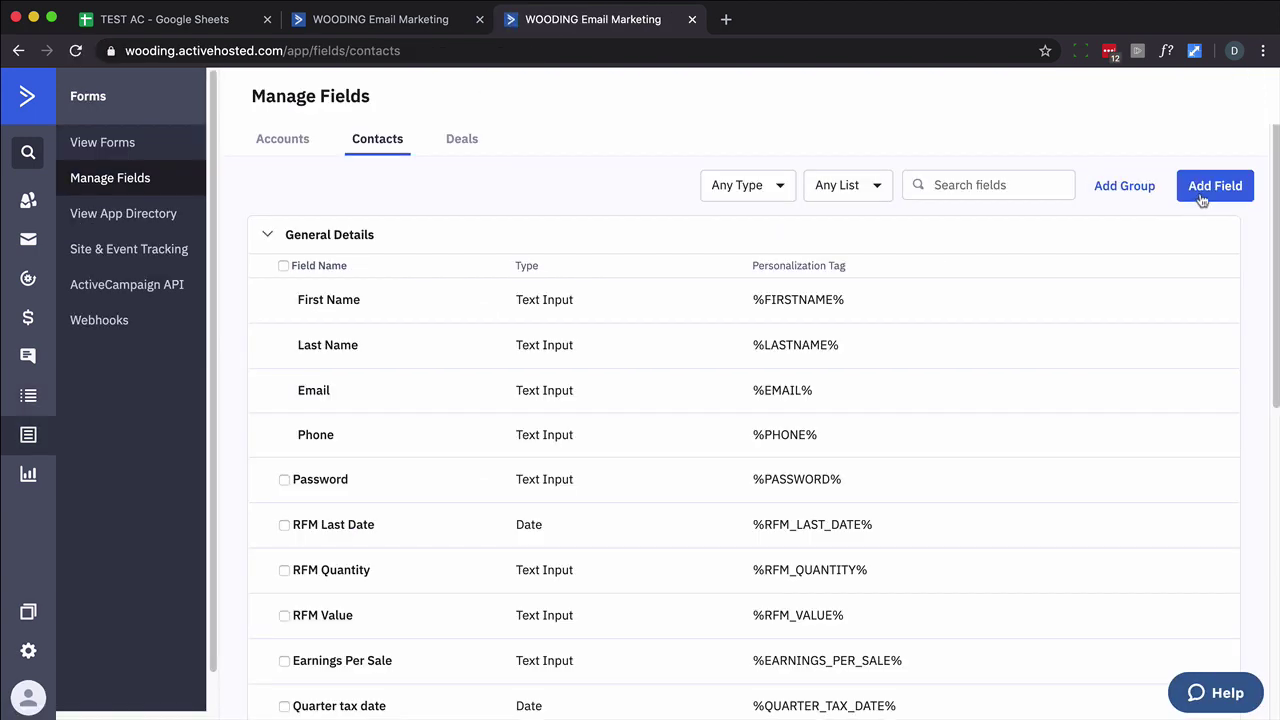
pyautogui.click(1202, 200)
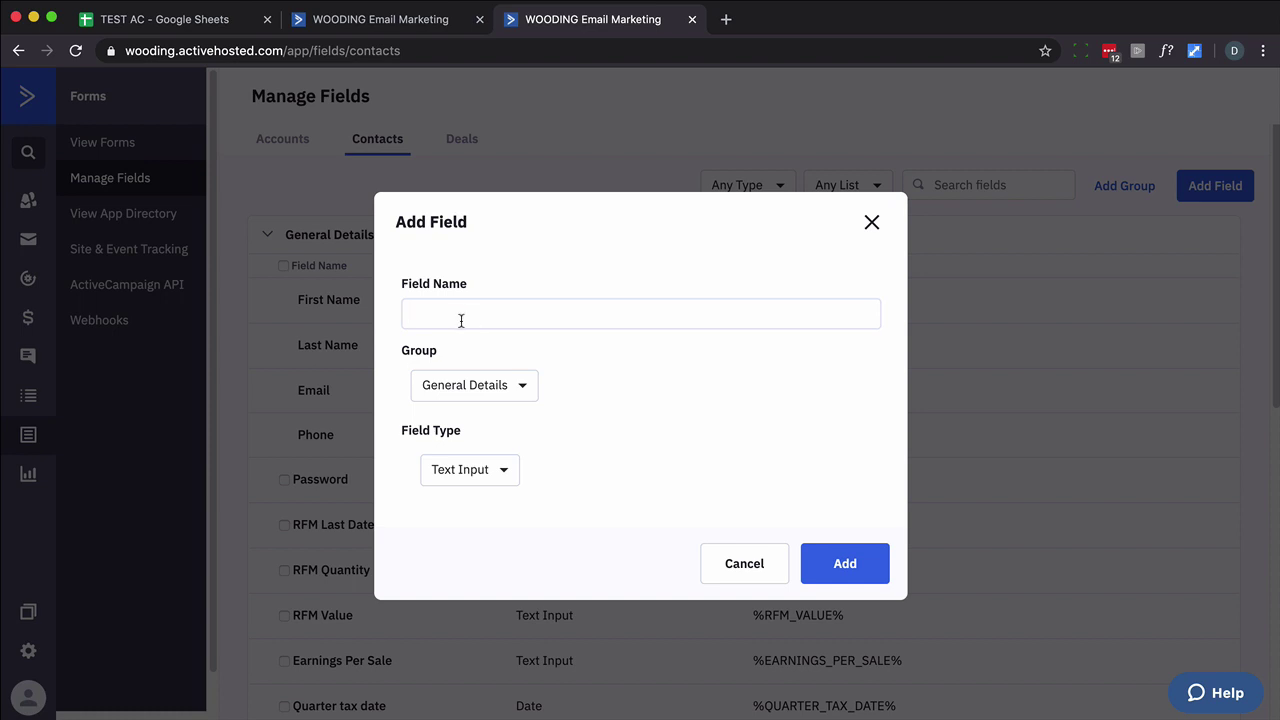
pyautogui.write('Unsubscribe Date')
pyautogui.click(507, 478)
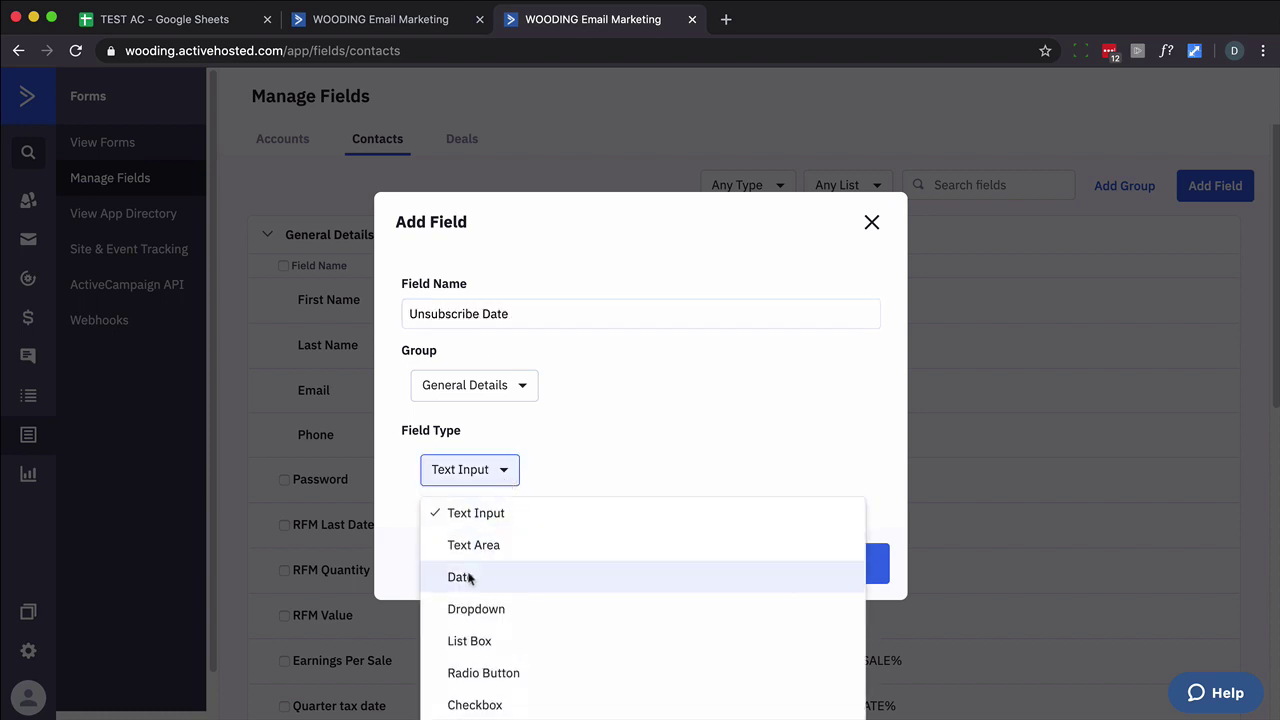
pyautogui.click(469, 577)
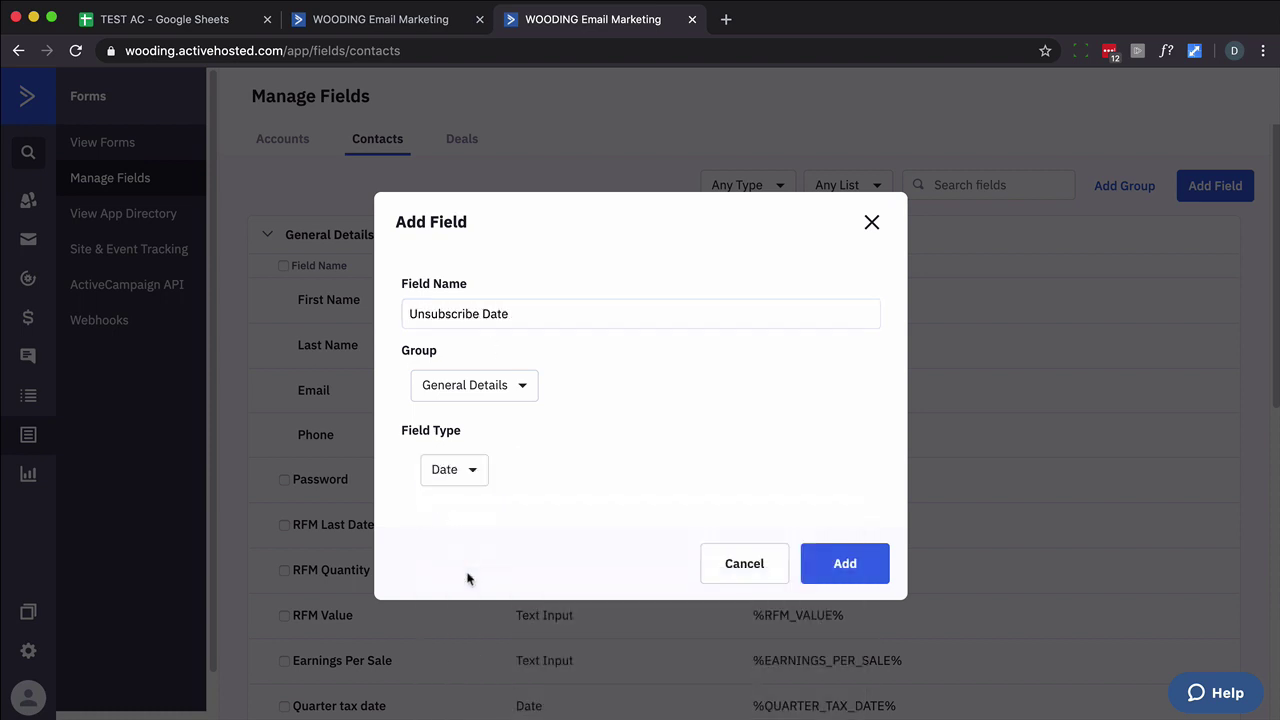
pyautogui.click(823, 568)
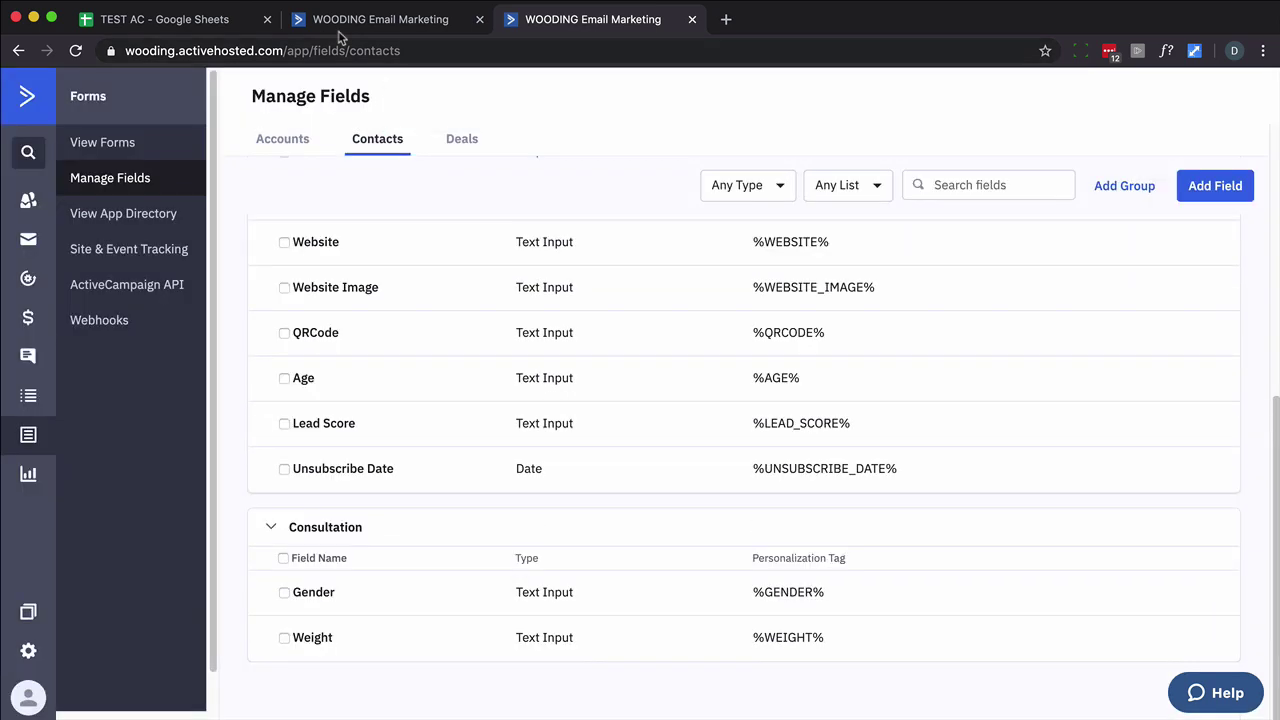
# Reopen the Google Sheets automation's add-row step, keeping the linked account and TEST AC Sheet1.
pyautogui.click(339, 30)
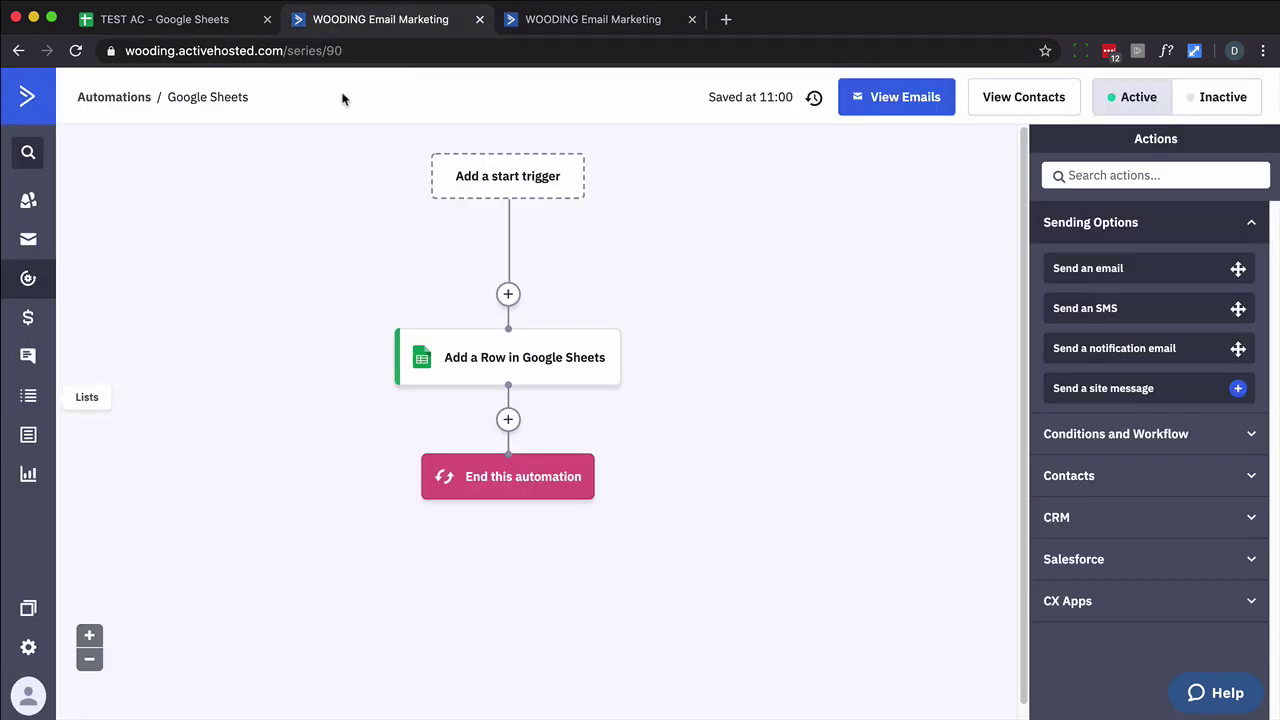
pyautogui.click(28, 283)
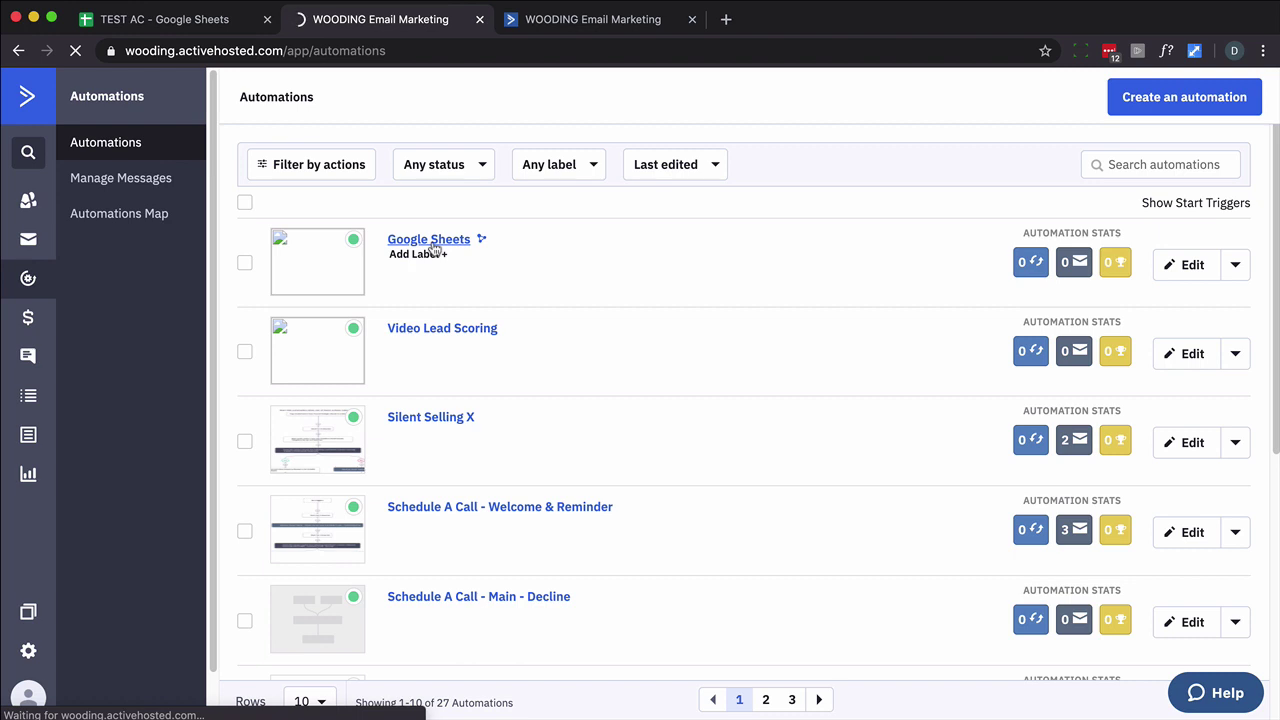
pyautogui.click(430, 242)
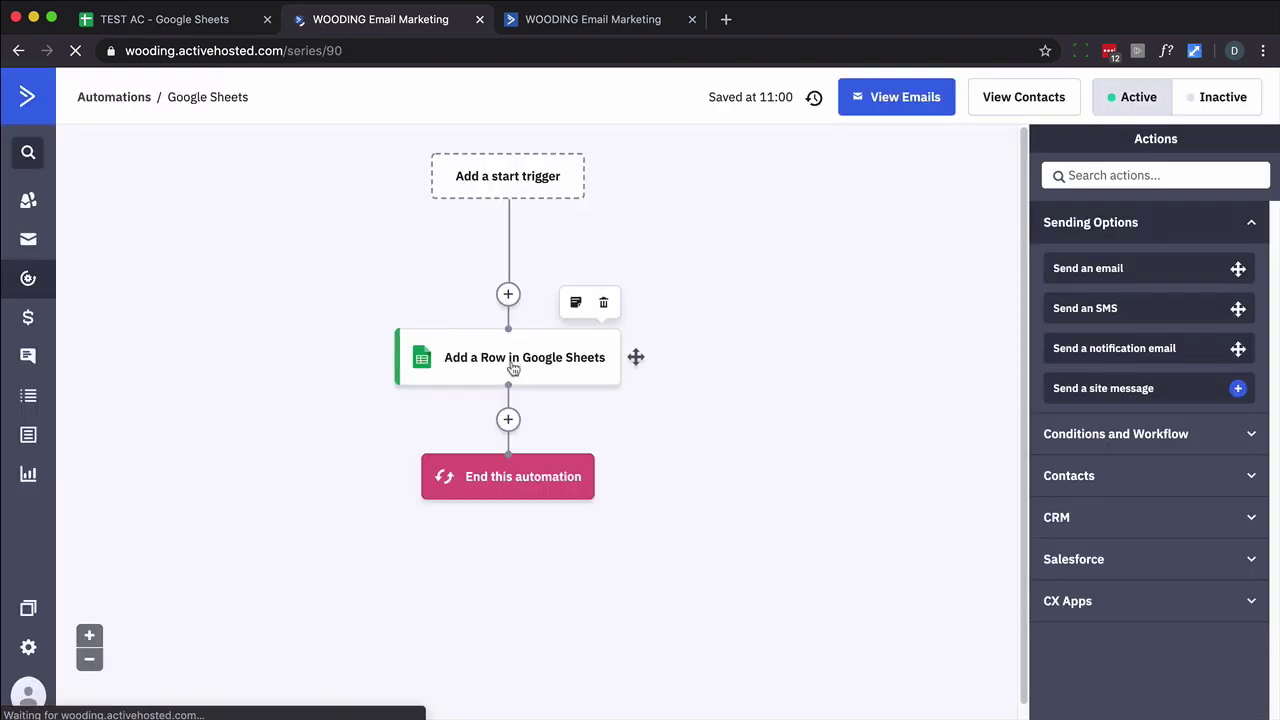
pyautogui.click(513, 366)
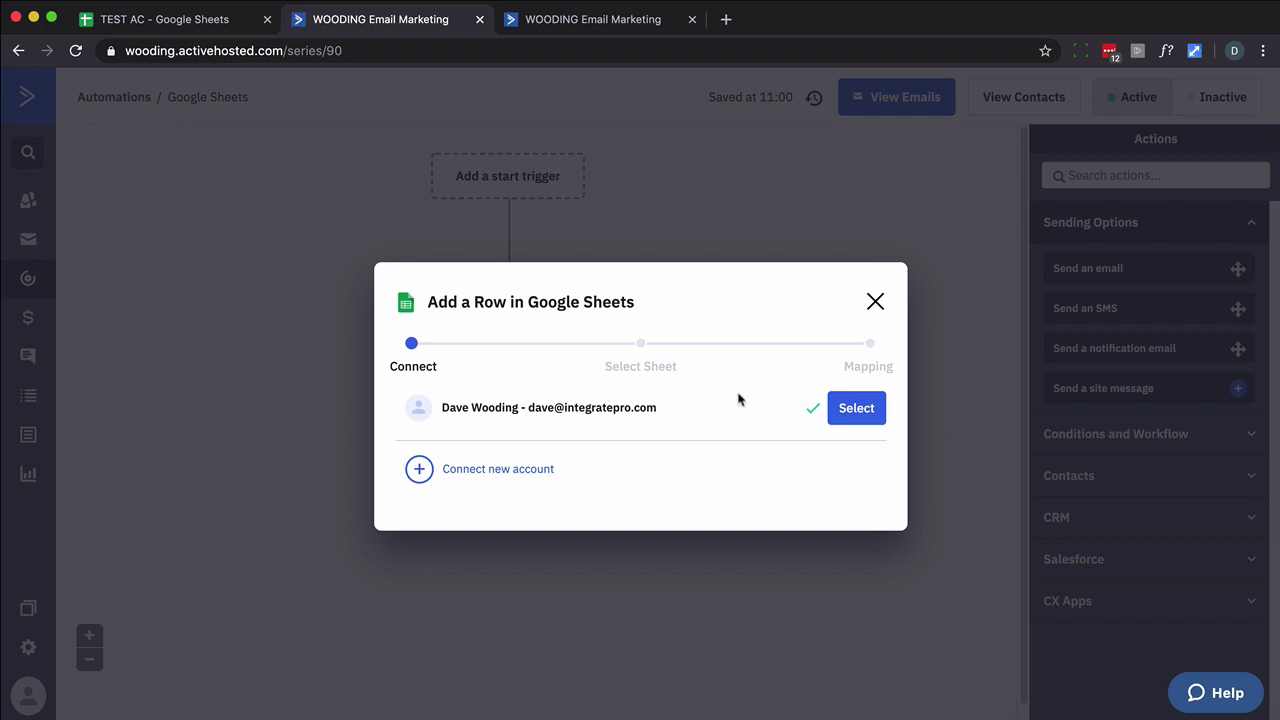
pyautogui.click(845, 407)
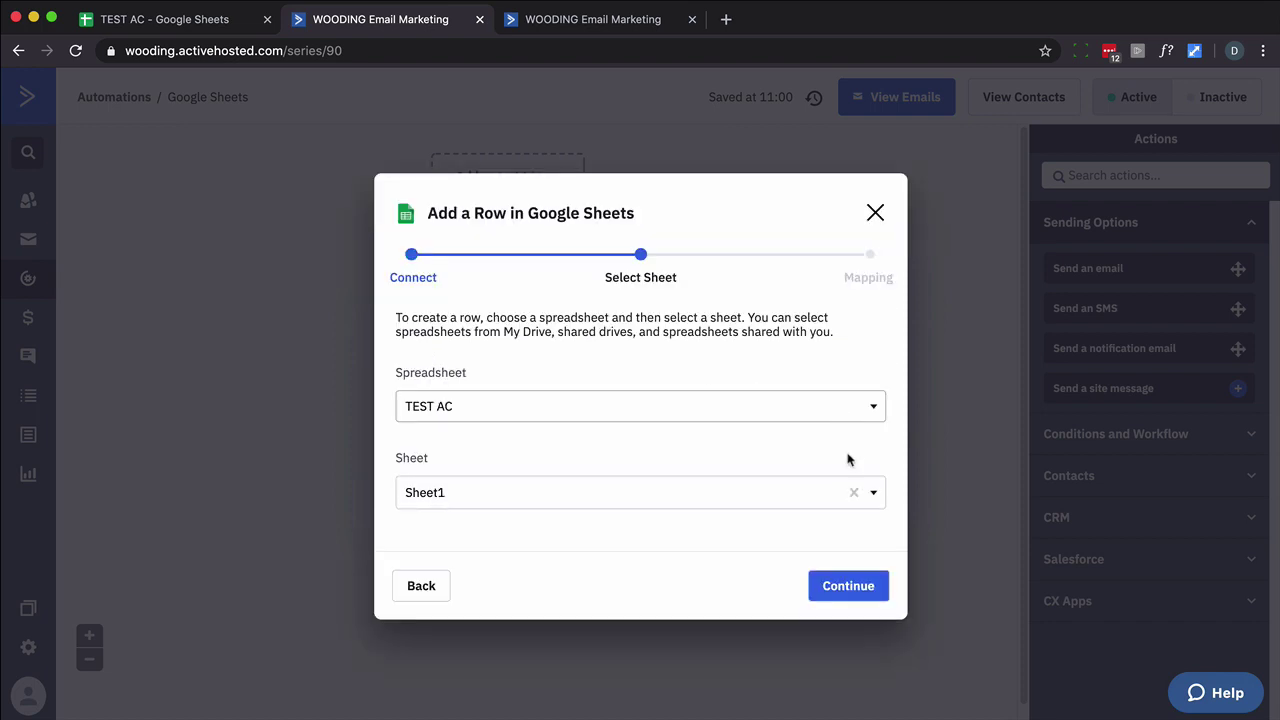
pyautogui.click(860, 587)
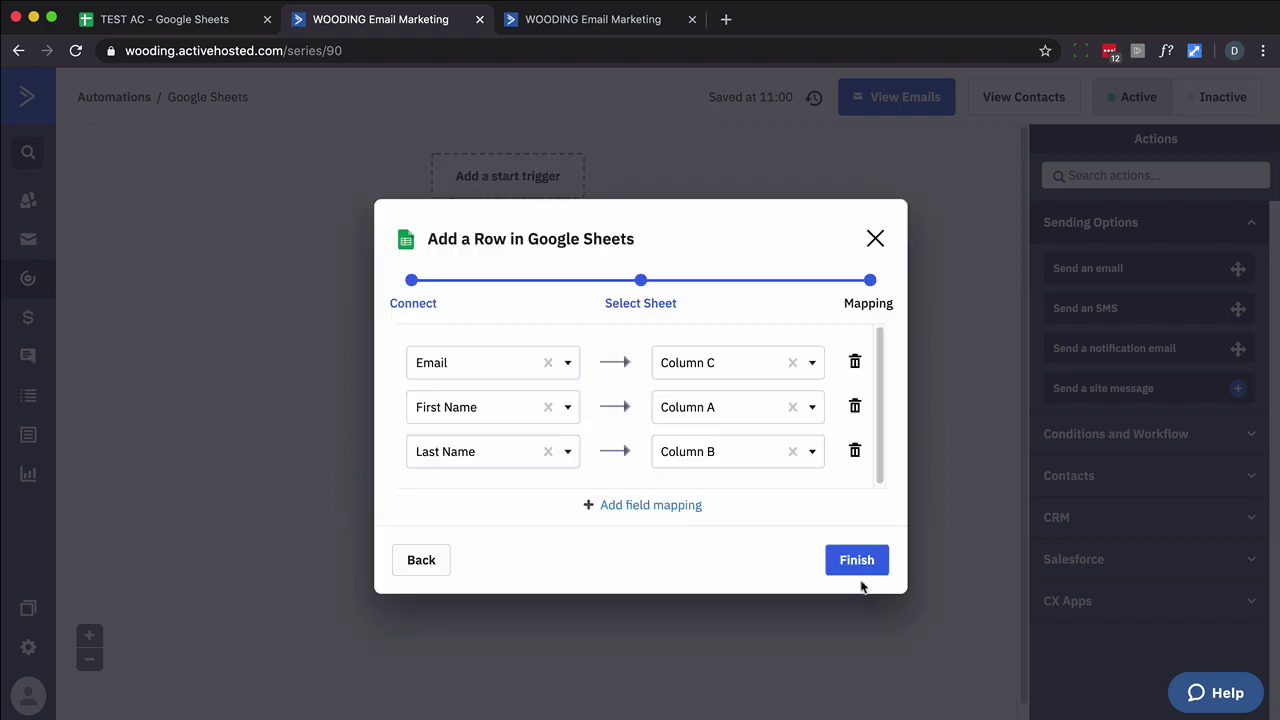
# Add a mapping of Unsubscribe Date to Column D and finish the step.
pyautogui.click(645, 508)
pyautogui.scroll(-1, 580, 420)
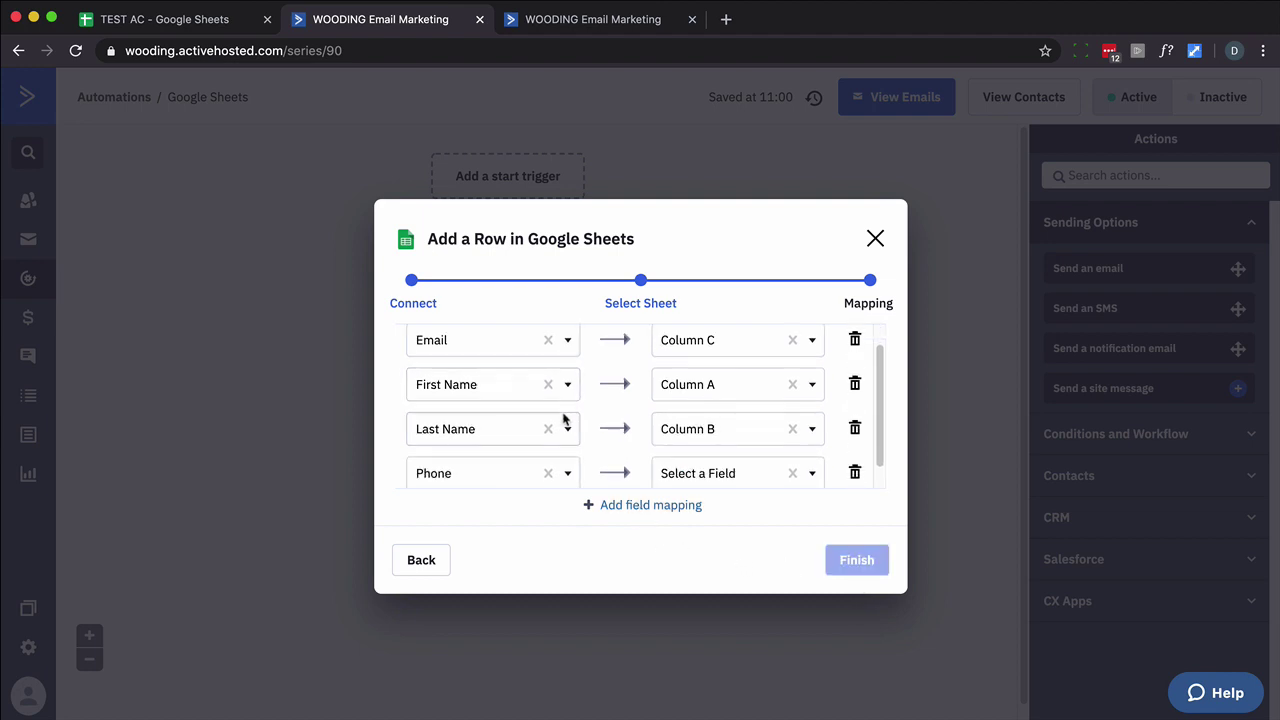
pyautogui.scroll(-1, 550, 430)
pyautogui.click(491, 458)
pyautogui.scroll(-5, 486, 557)
pyautogui.click(494, 697)
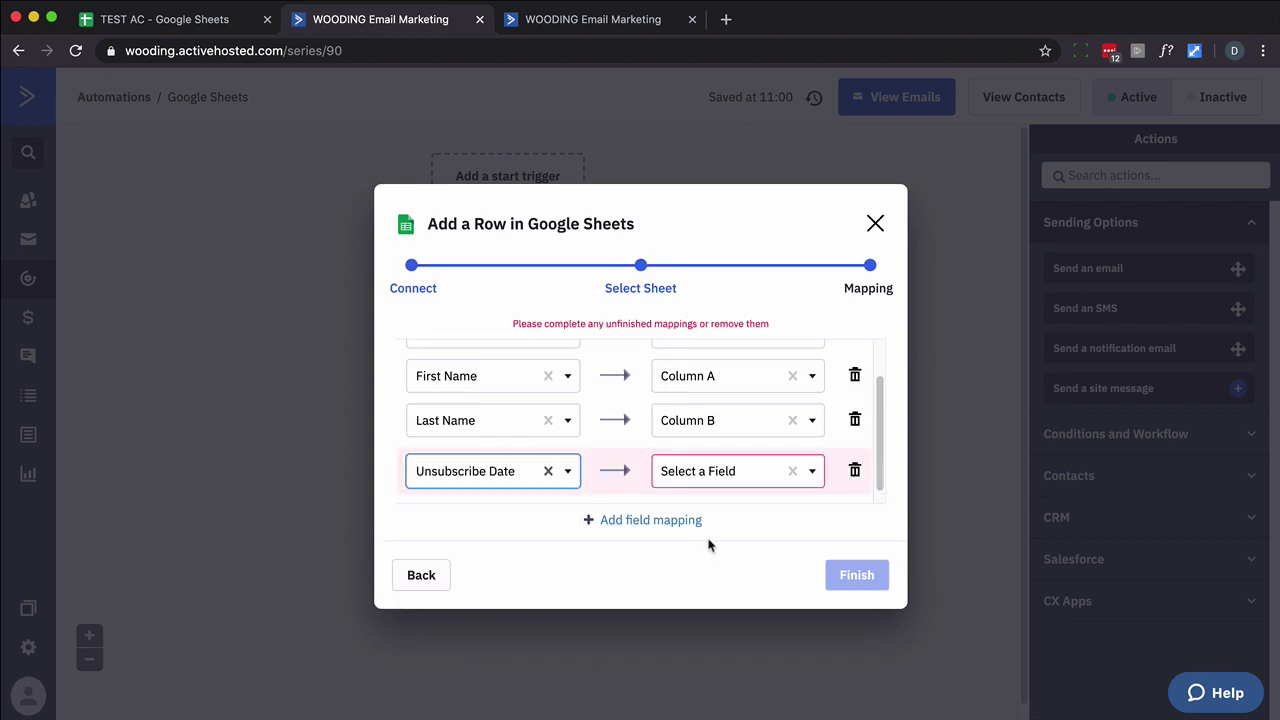
pyautogui.click(731, 478)
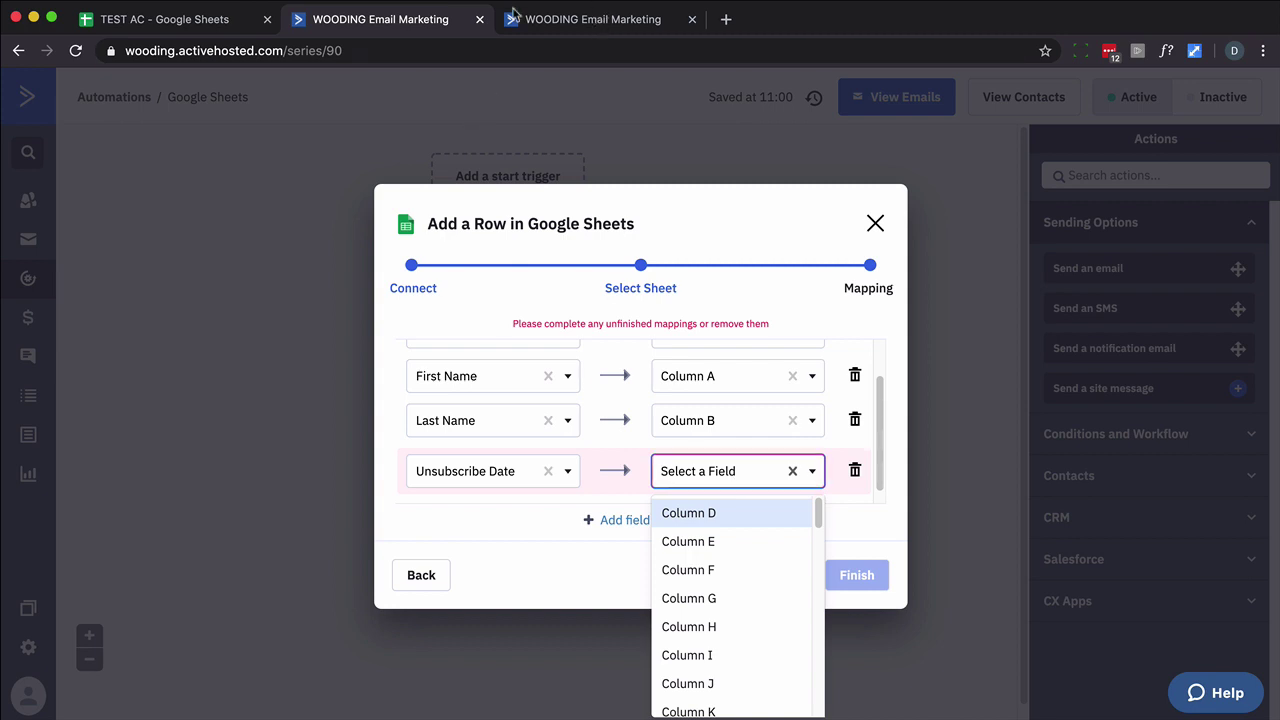
pyautogui.click(198, 20)
pyautogui.click(418, 22)
pyautogui.click(722, 470)
pyautogui.click(726, 474)
pyautogui.click(700, 513)
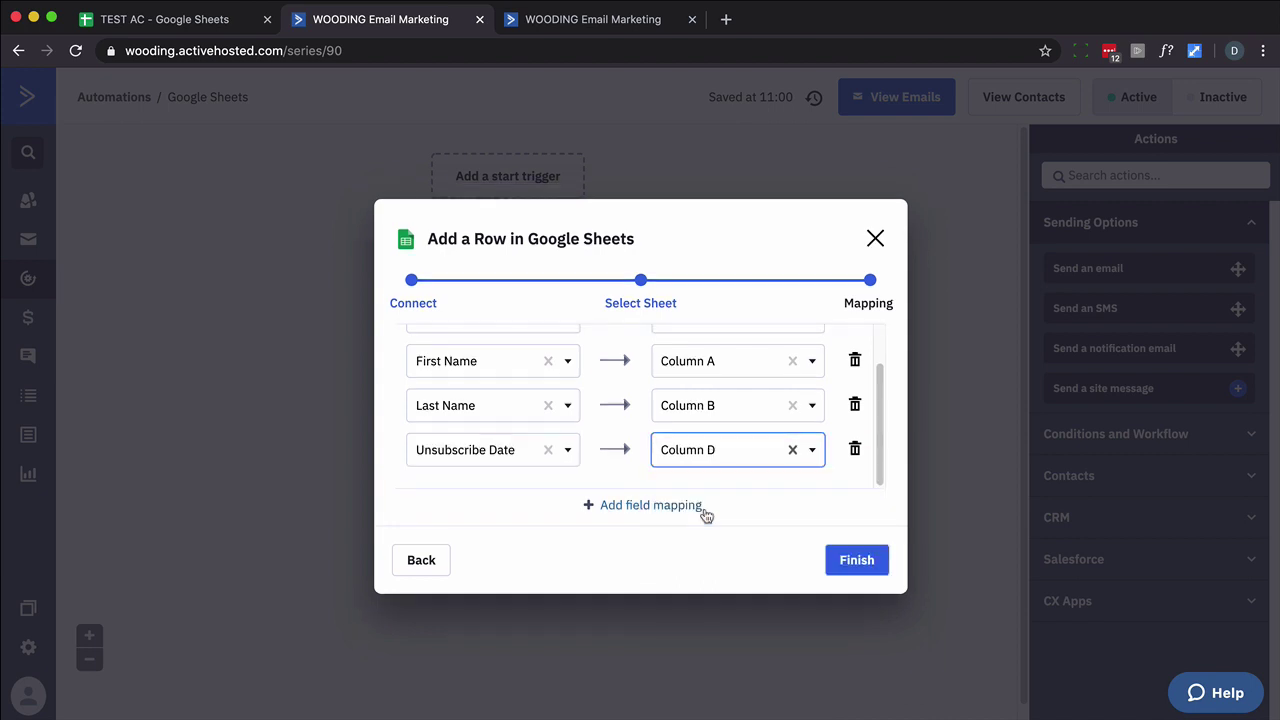
pyautogui.click(843, 562)
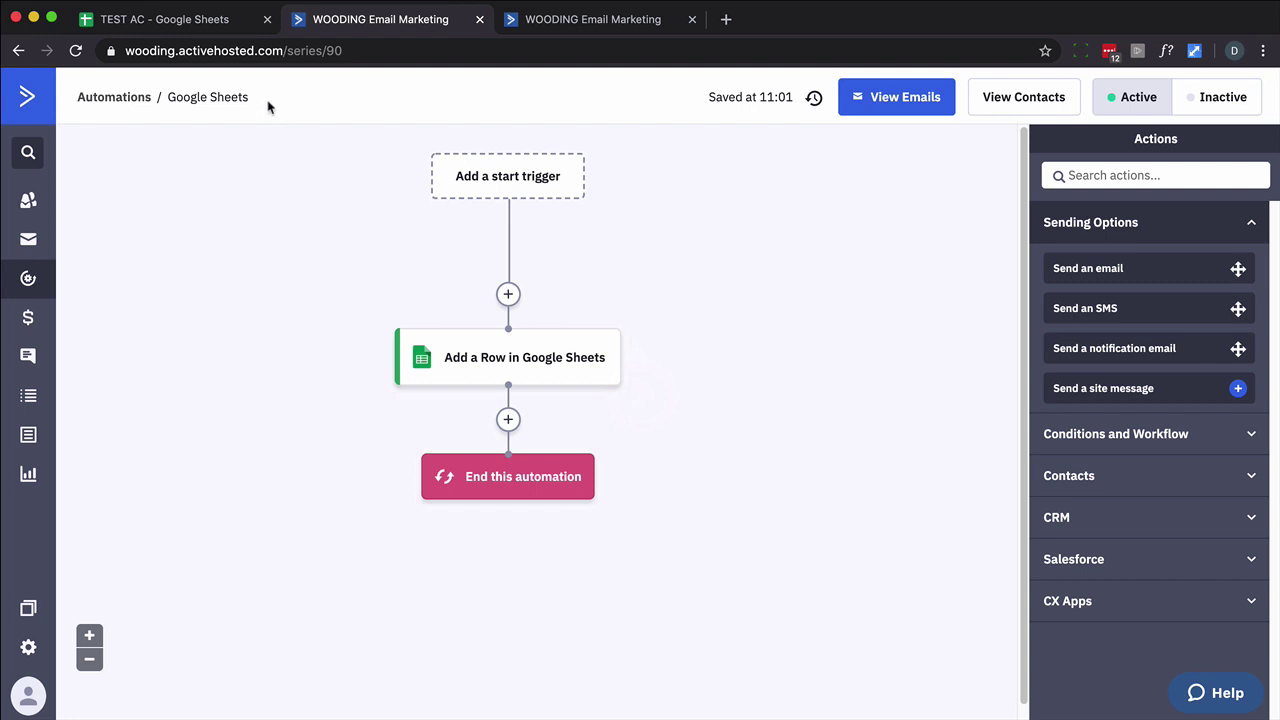
# Rename the automation to 'Google Sheets - Unsubscribe'.
pyautogui.doubleClick(232, 97)
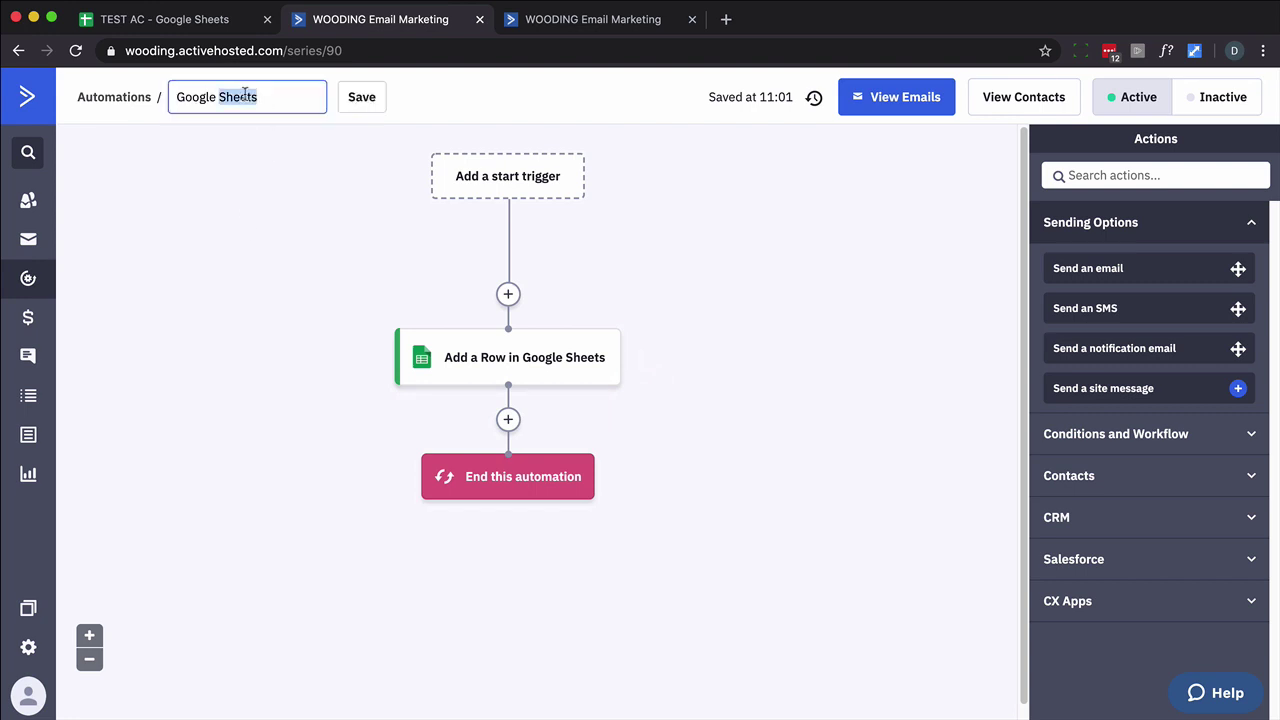
pyautogui.click(265, 93)
pyautogui.write('- Unsubscribe')
pyautogui.click(443, 98)
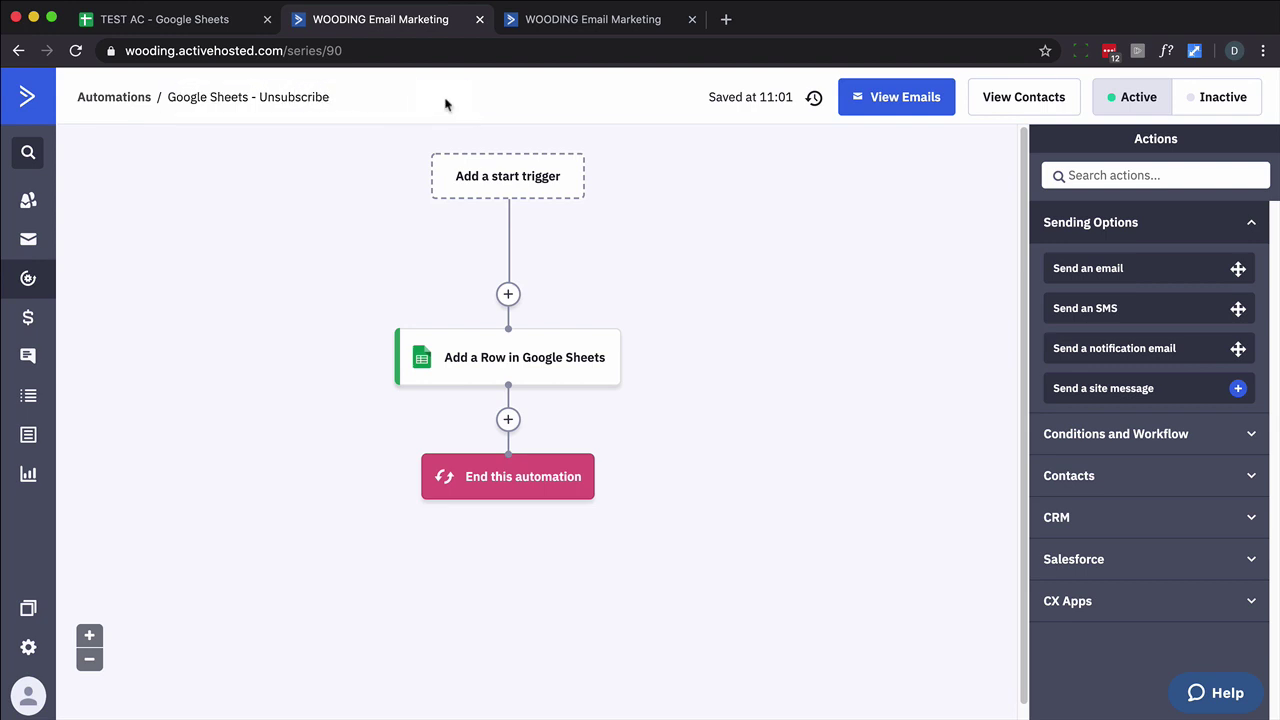
# Add an 'Unsubscribes from a list' start trigger for any list.
pyautogui.click(483, 183)
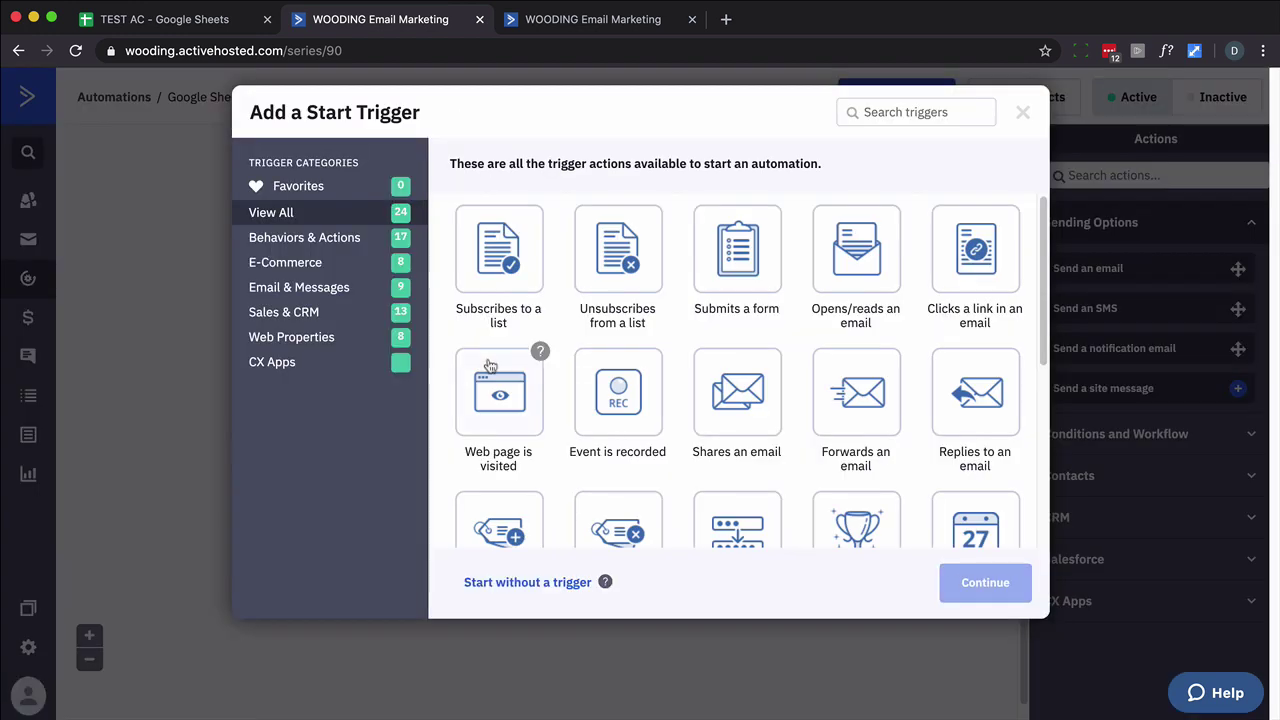
pyautogui.scroll(-3, 491, 370)
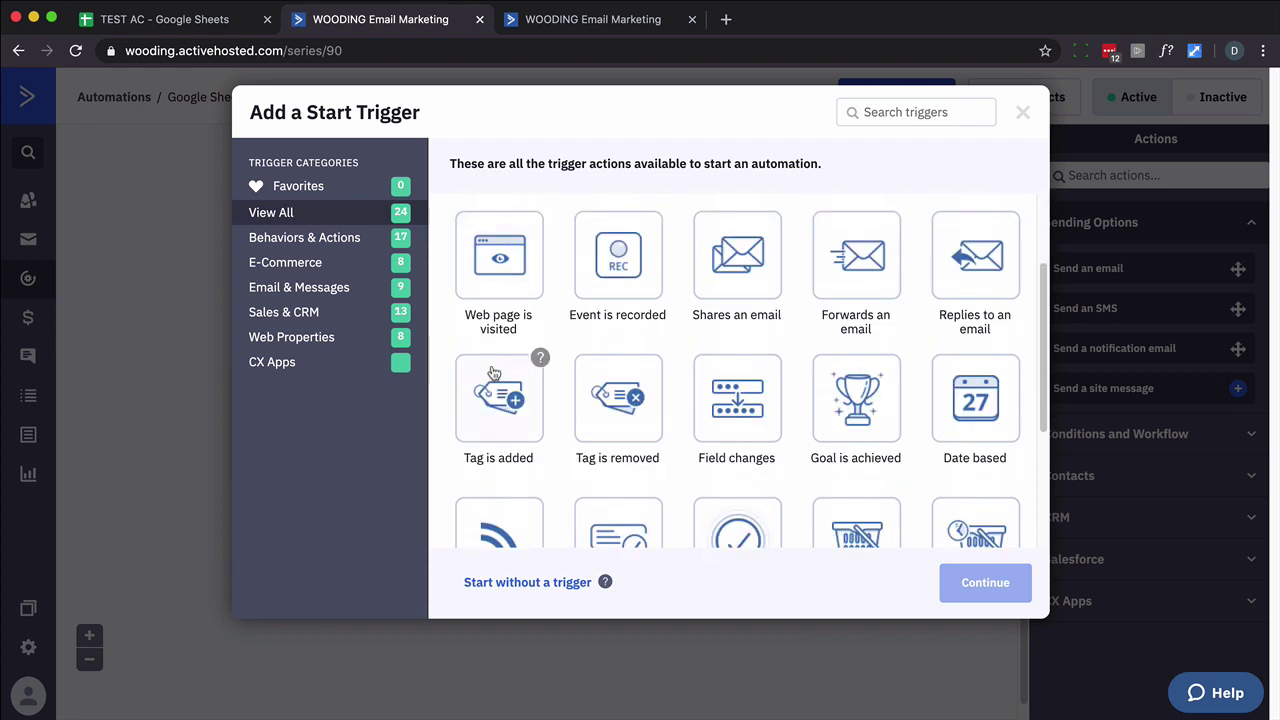
pyautogui.scroll(3, 493, 375)
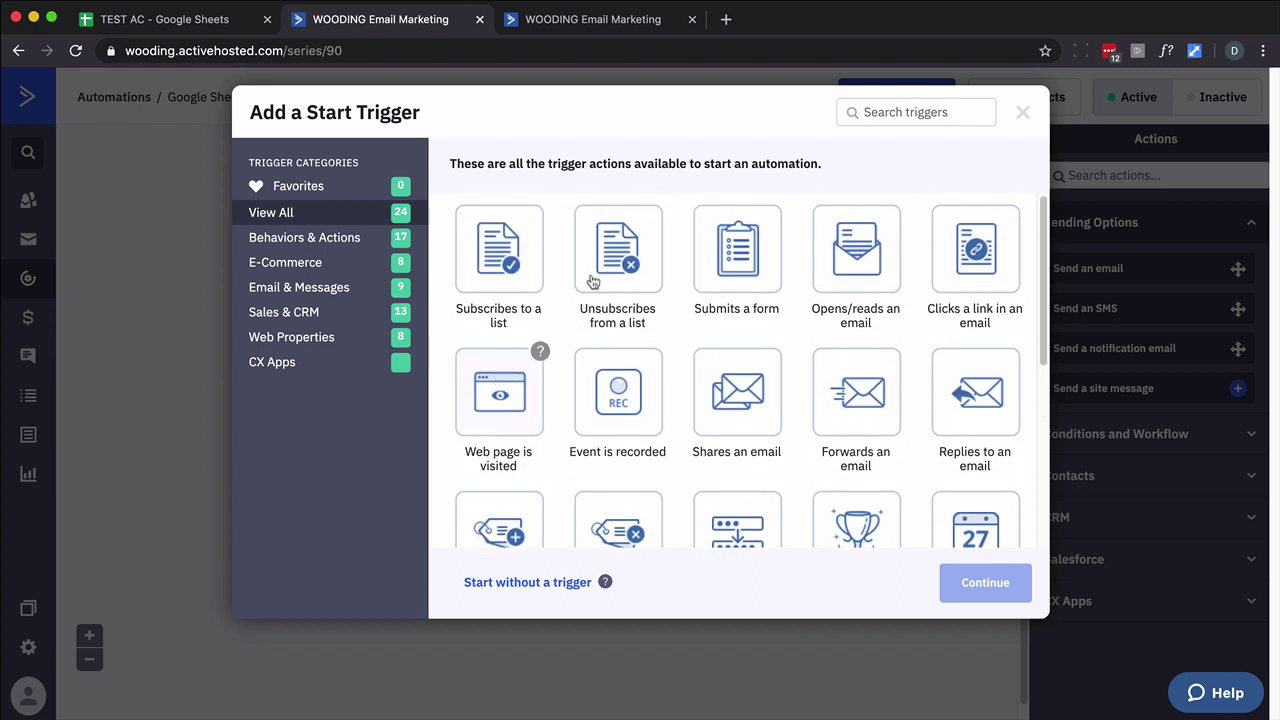
pyautogui.click(606, 257)
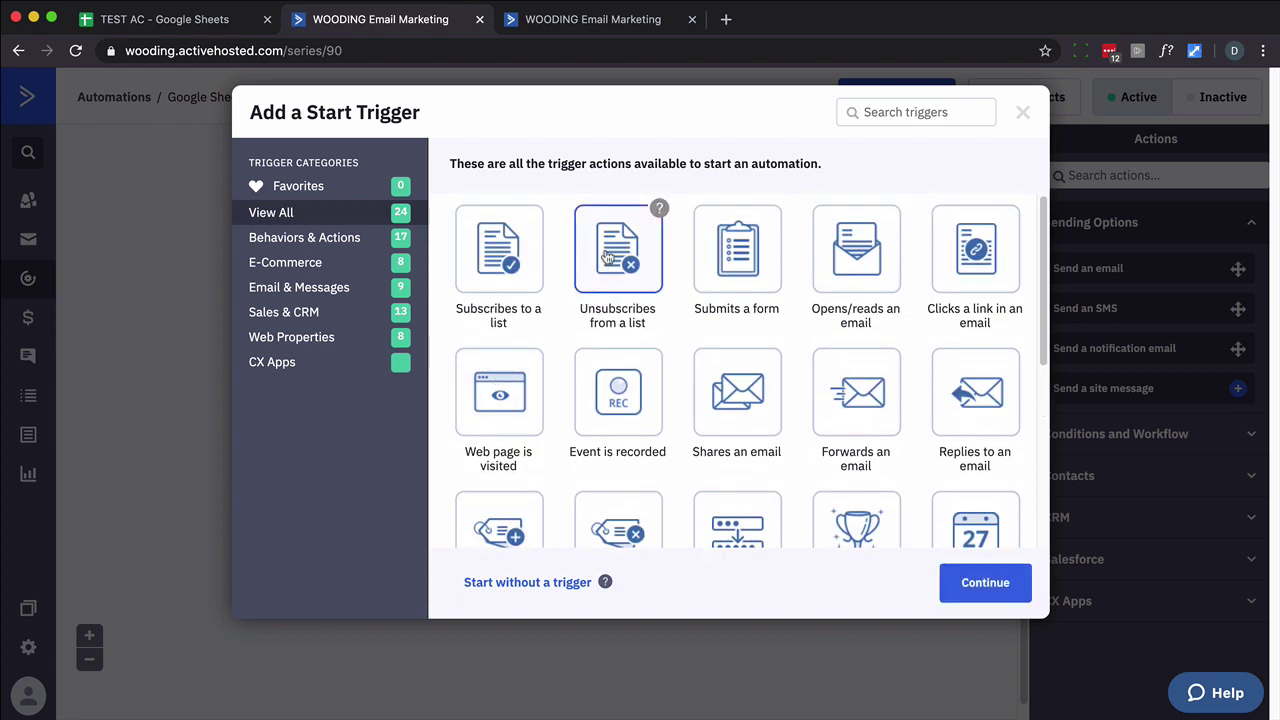
pyautogui.click(992, 596)
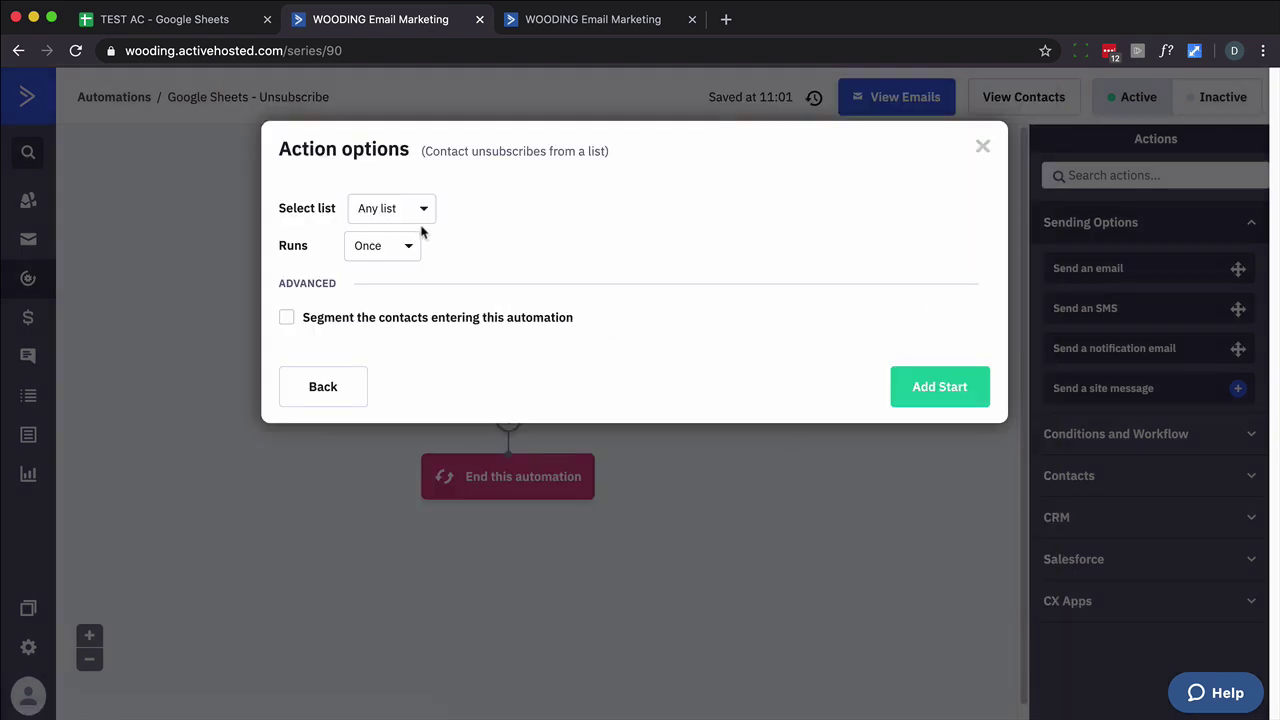
pyautogui.click(920, 395)
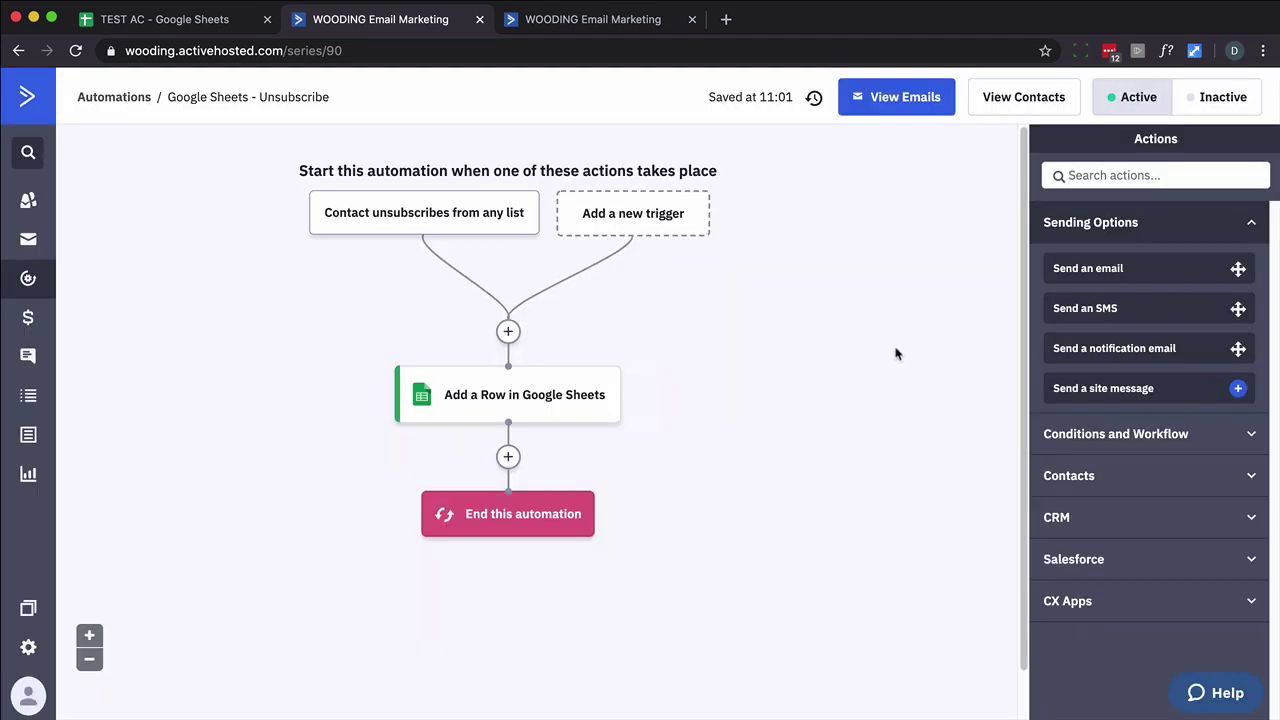
# Add an Update contact step after the triggers that sets Unsubscribe Date to the current time.
pyautogui.click(508, 331)
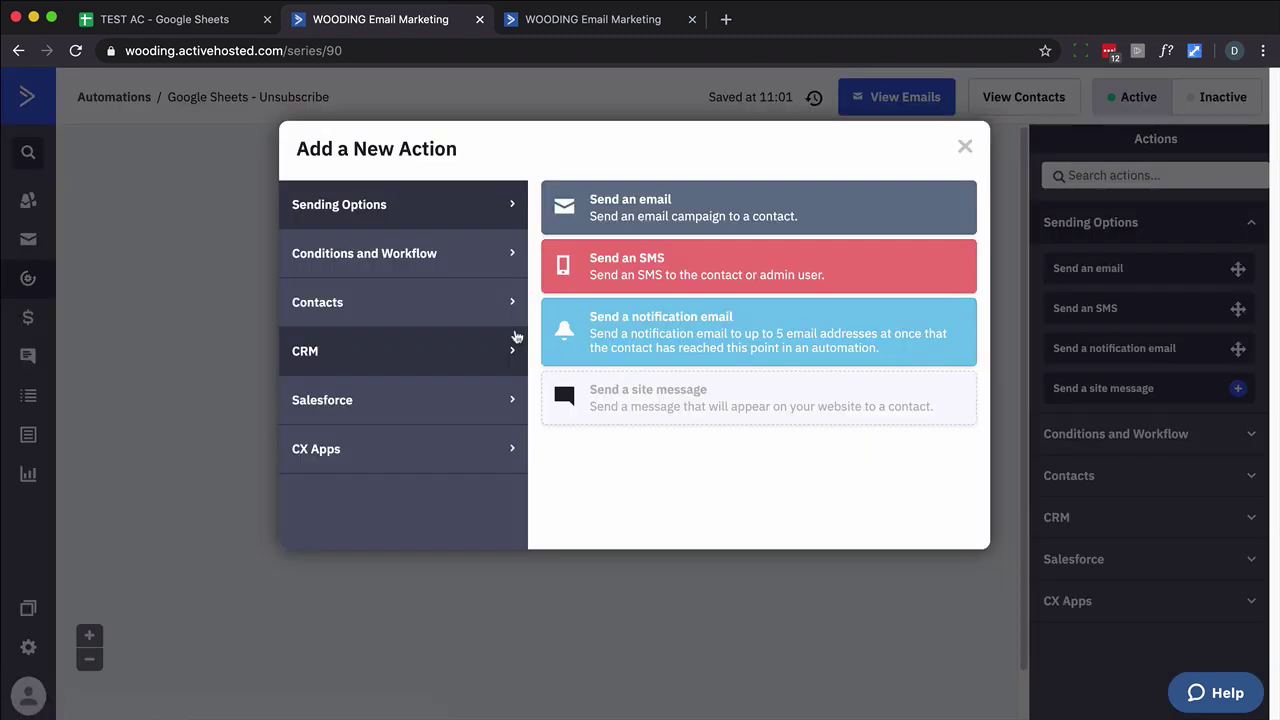
pyautogui.click(412, 310)
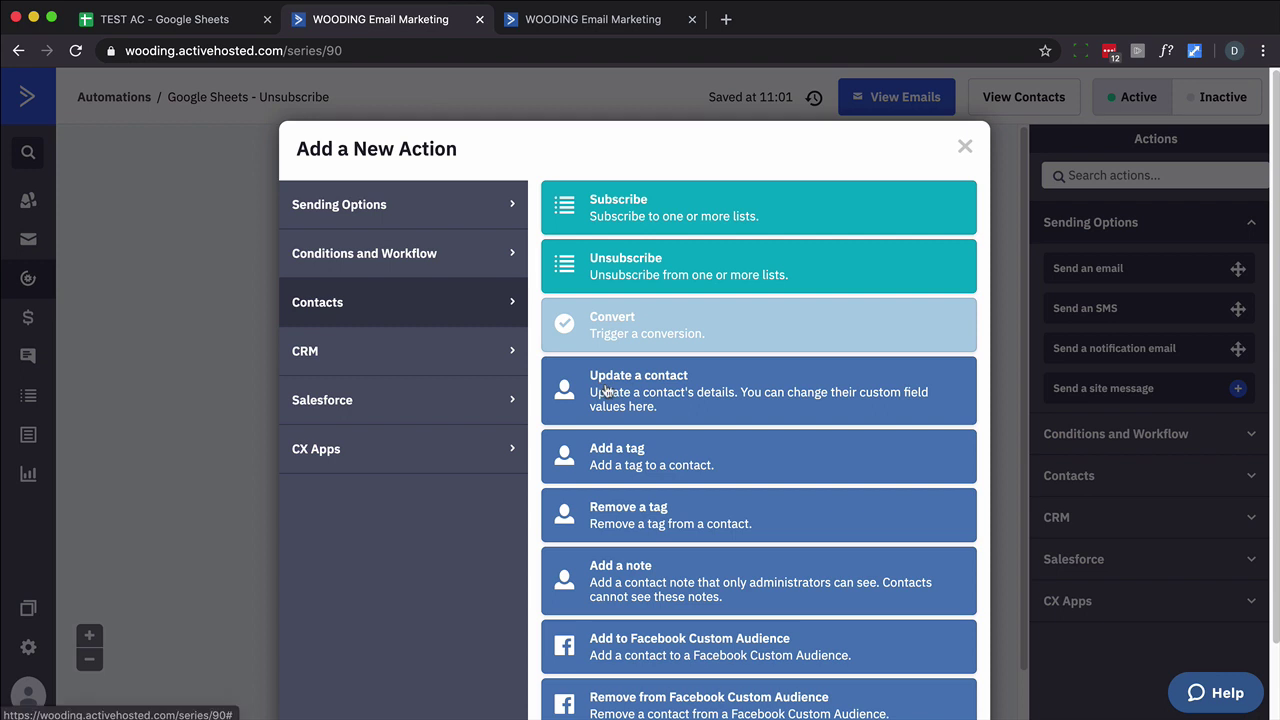
pyautogui.click(605, 390)
pyautogui.click(447, 270)
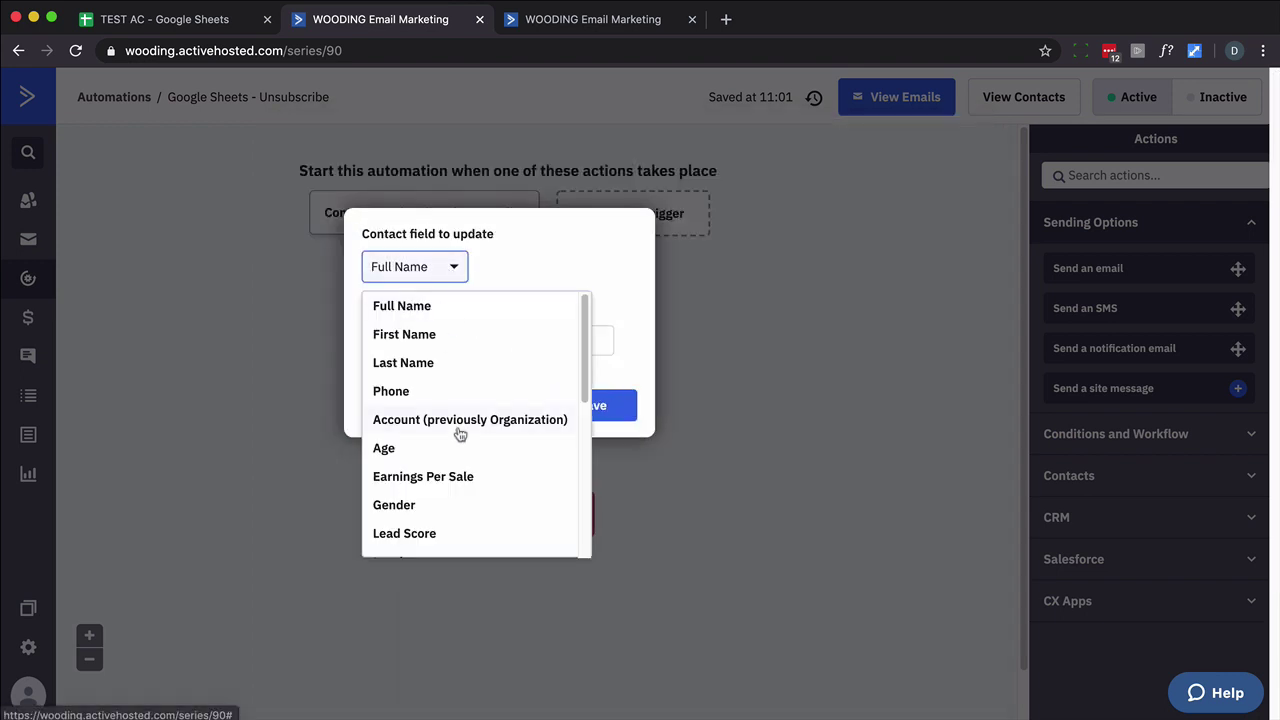
pyautogui.scroll(-10, 458, 434)
pyautogui.click(432, 458)
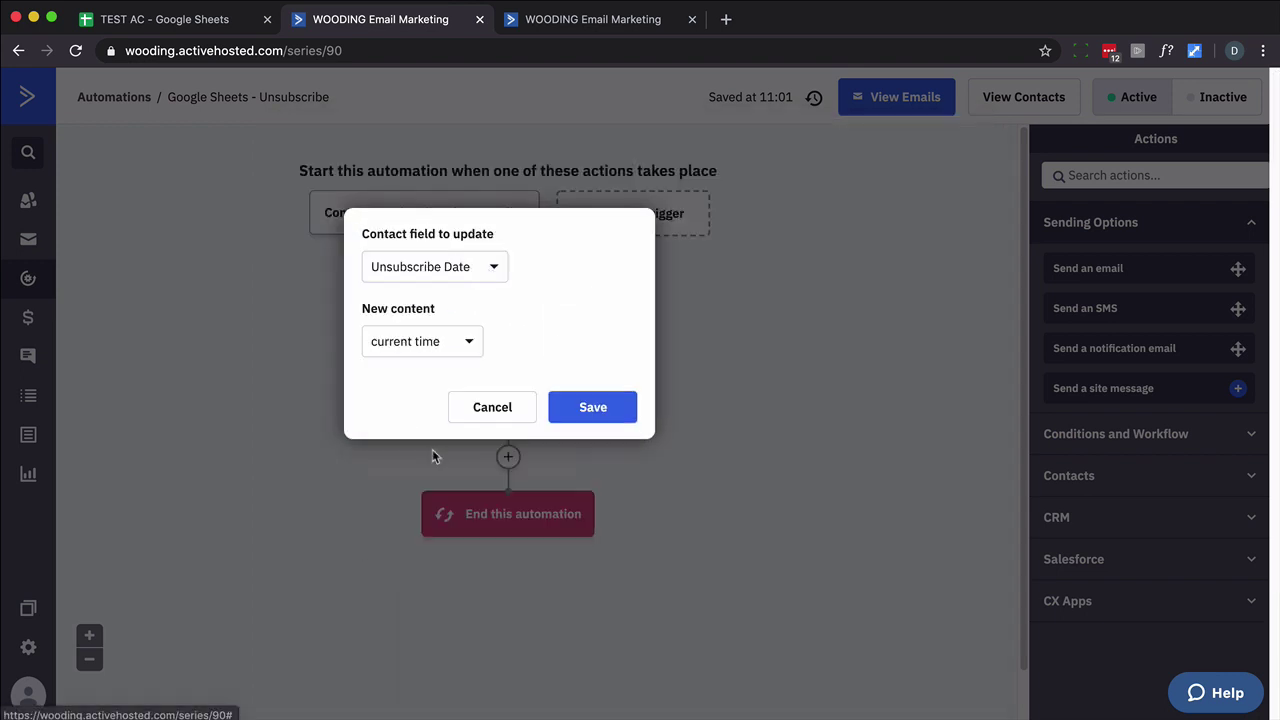
pyautogui.click(452, 347)
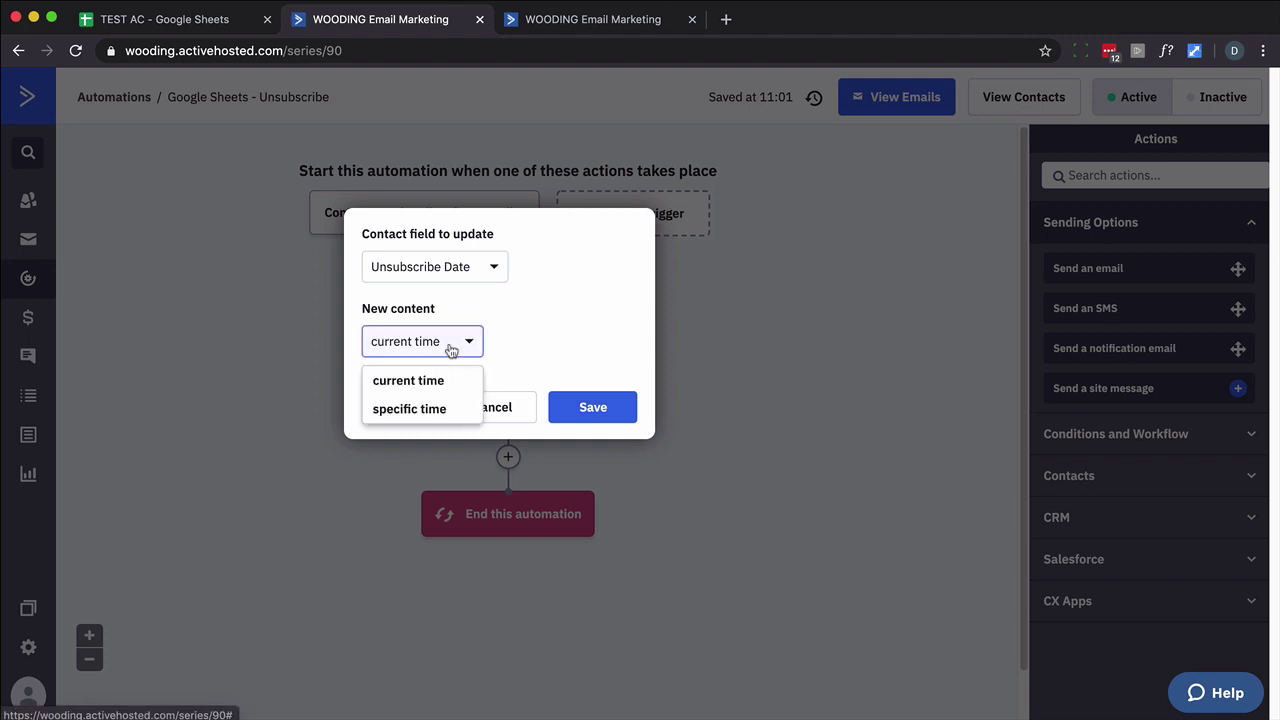
pyautogui.click(433, 389)
pyautogui.click(600, 414)
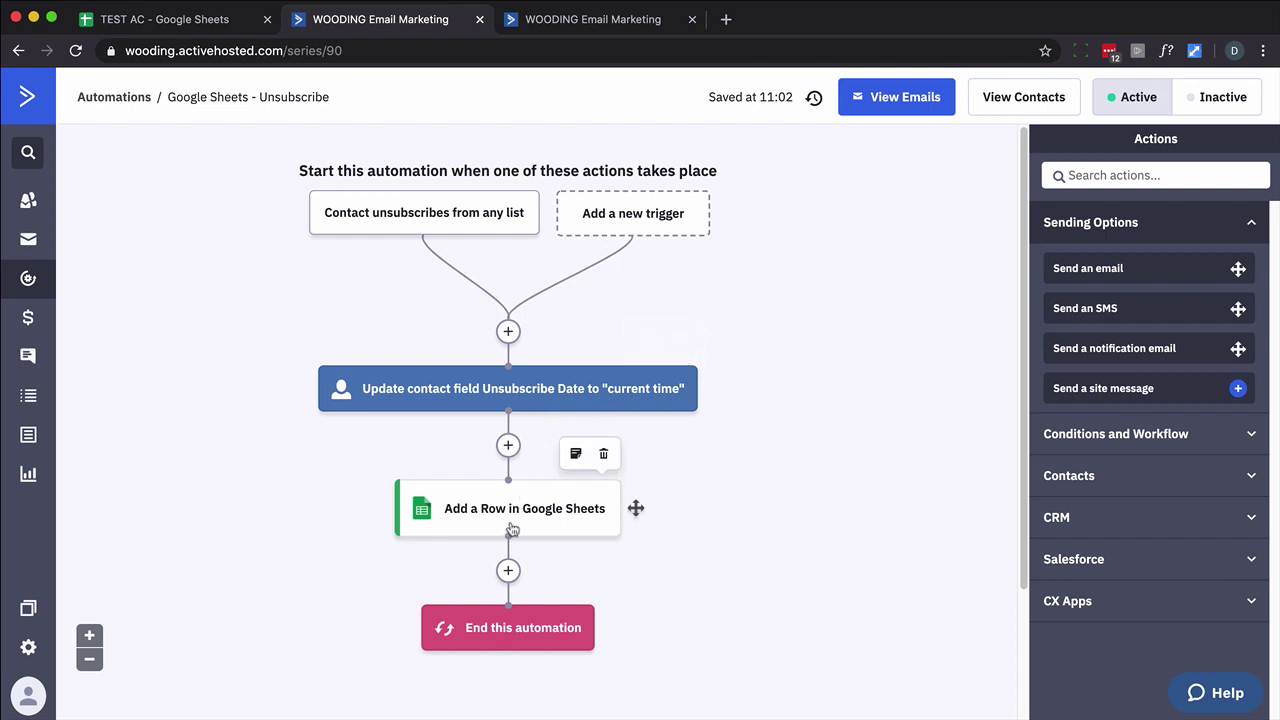
# Add a Wait step for a specified period of 5 minutes after the field update.
pyautogui.click(508, 445)
pyautogui.click(455, 245)
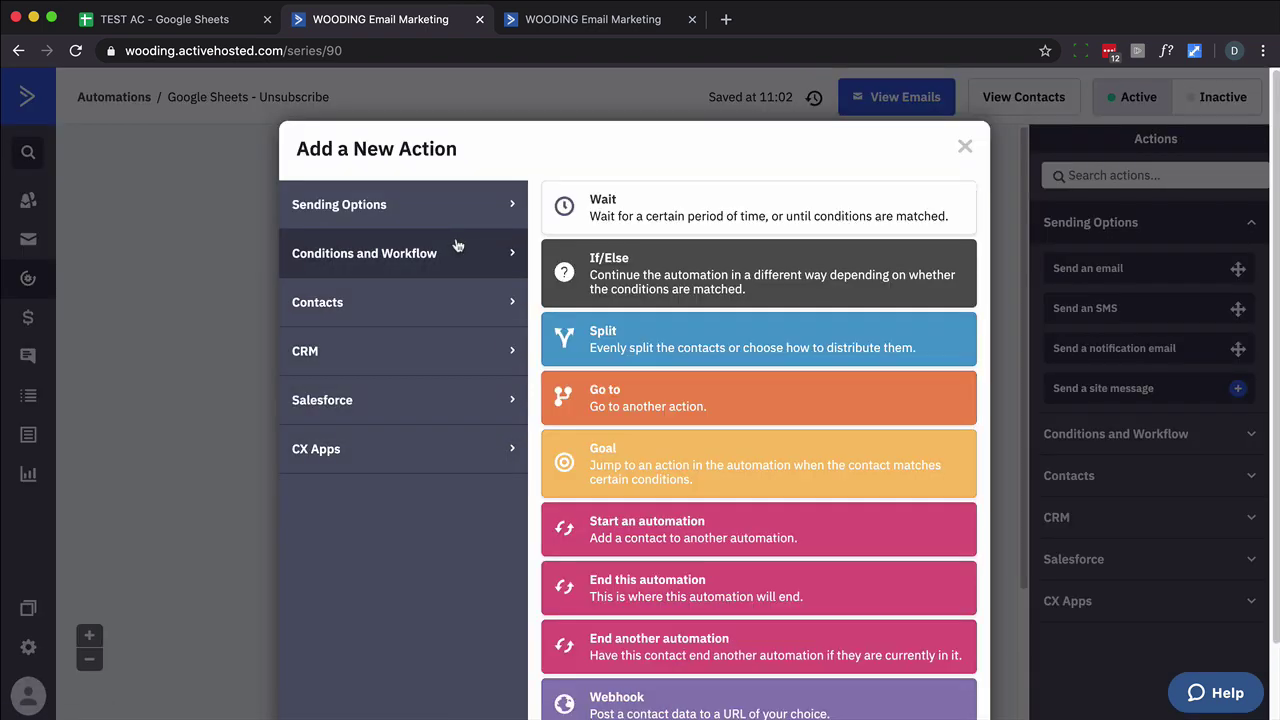
pyautogui.click(620, 215)
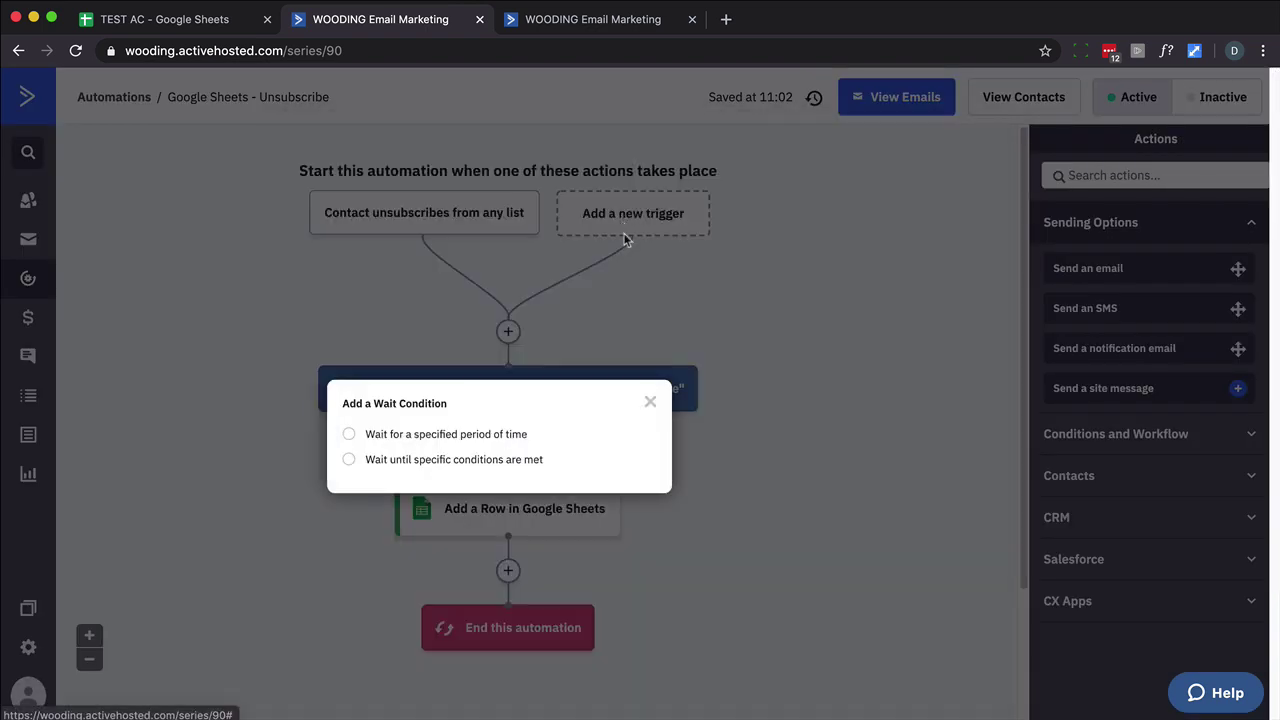
pyautogui.click(480, 436)
pyautogui.doubleClick(482, 443)
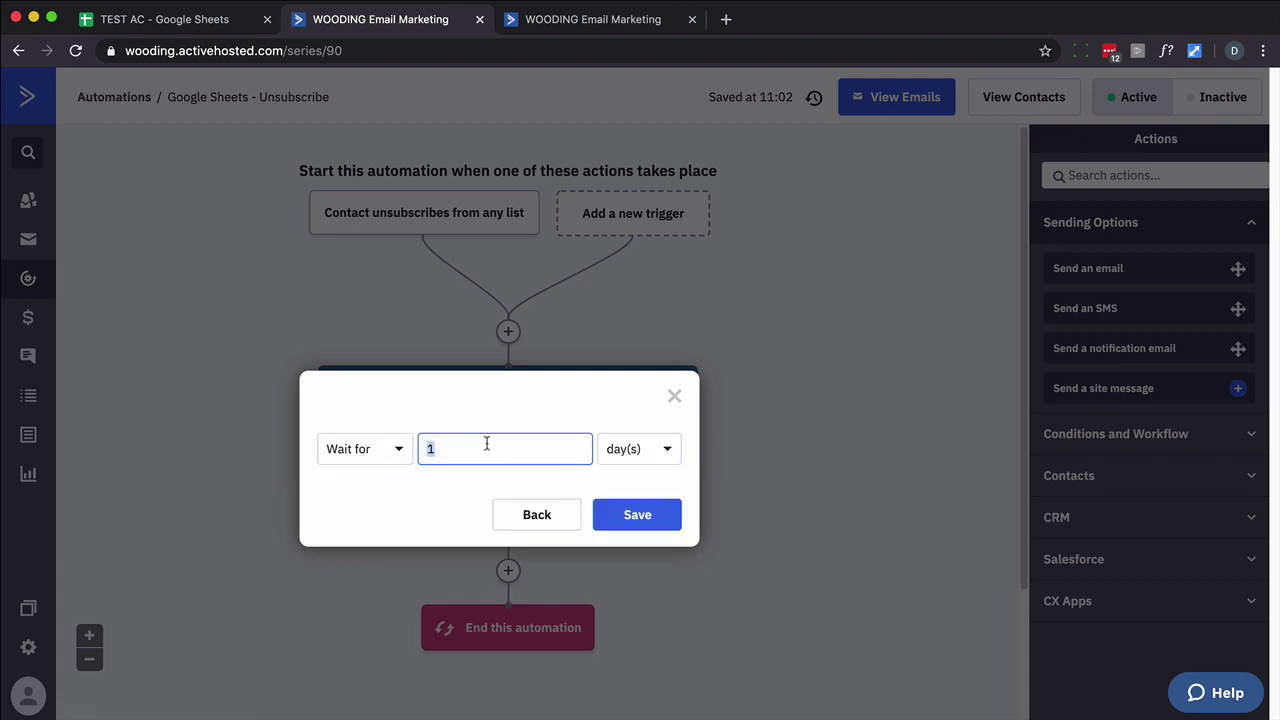
pyautogui.write('5')
pyautogui.click(640, 449)
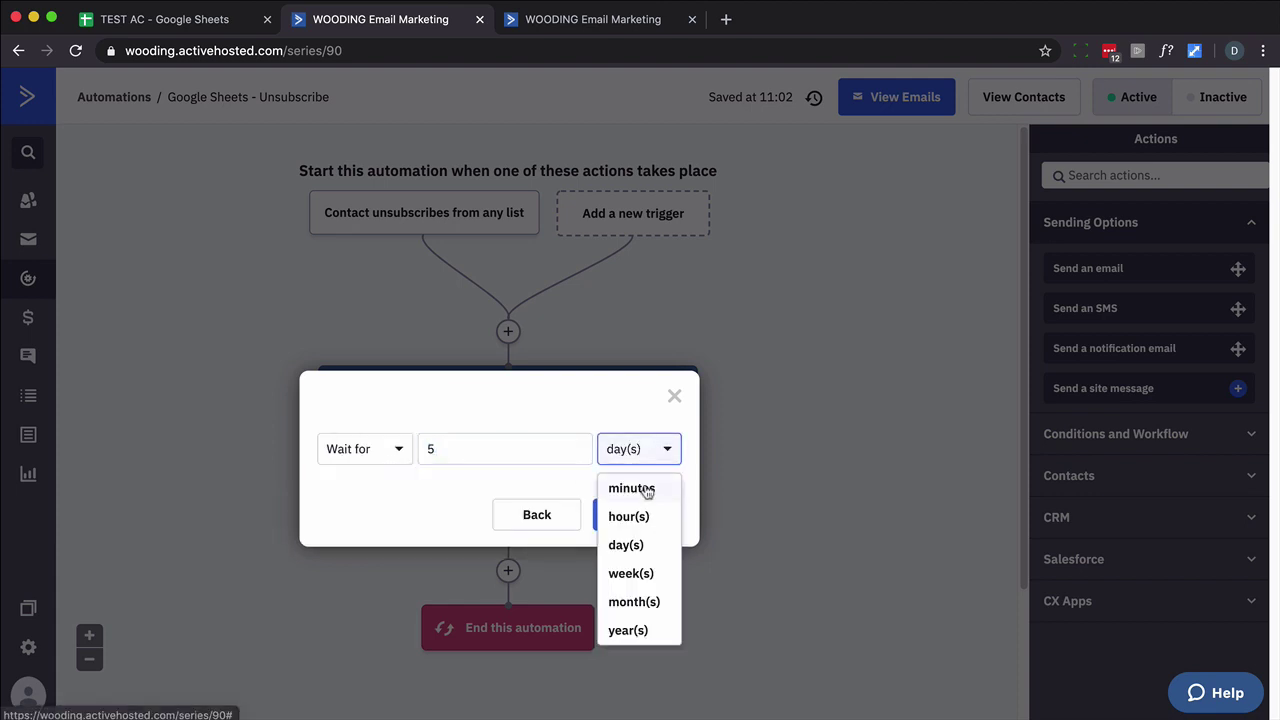
pyautogui.click(632, 487)
pyautogui.click(634, 516)
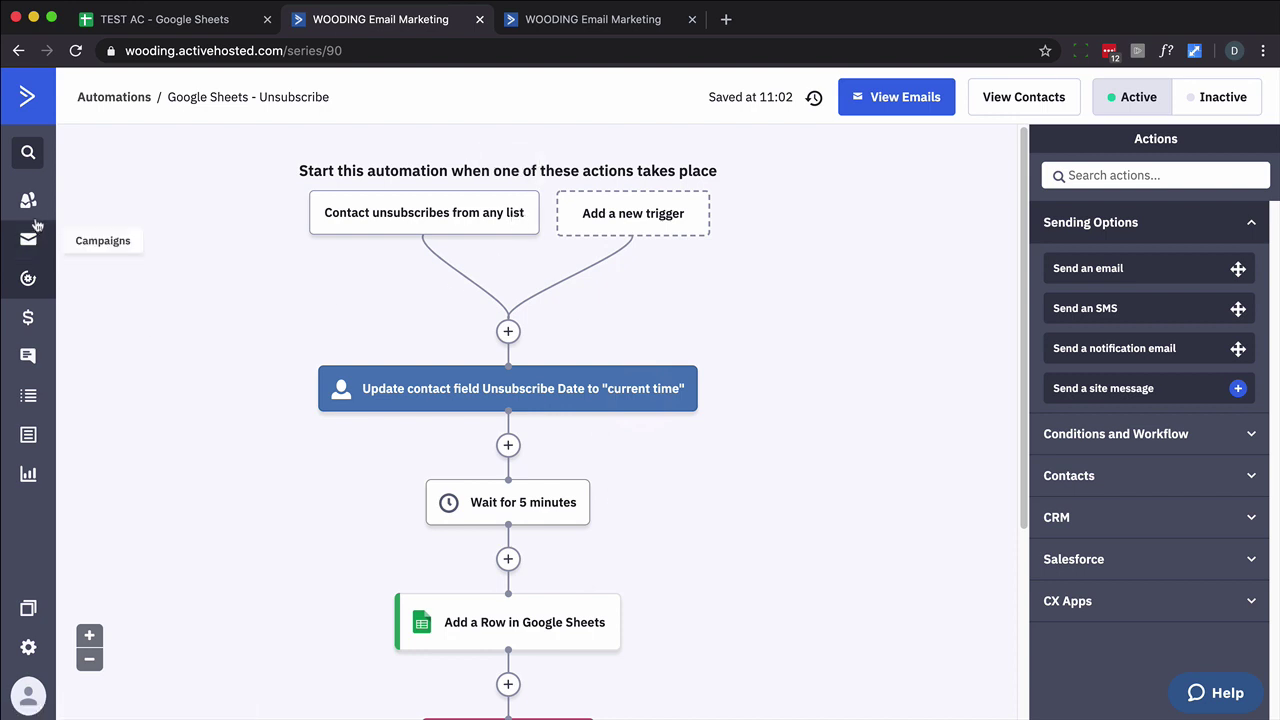
# Search for the test contact and open their record.
pyautogui.click(33, 100)
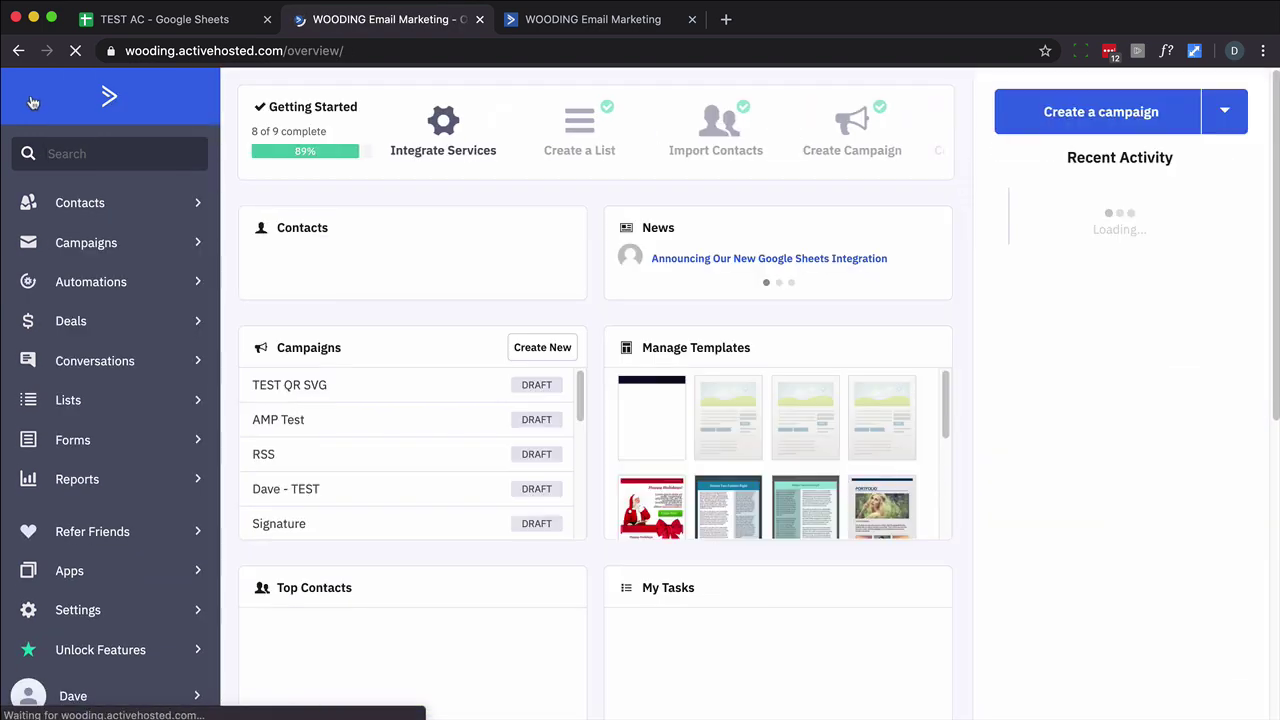
pyautogui.click(83, 153)
pyautogui.press('Return')
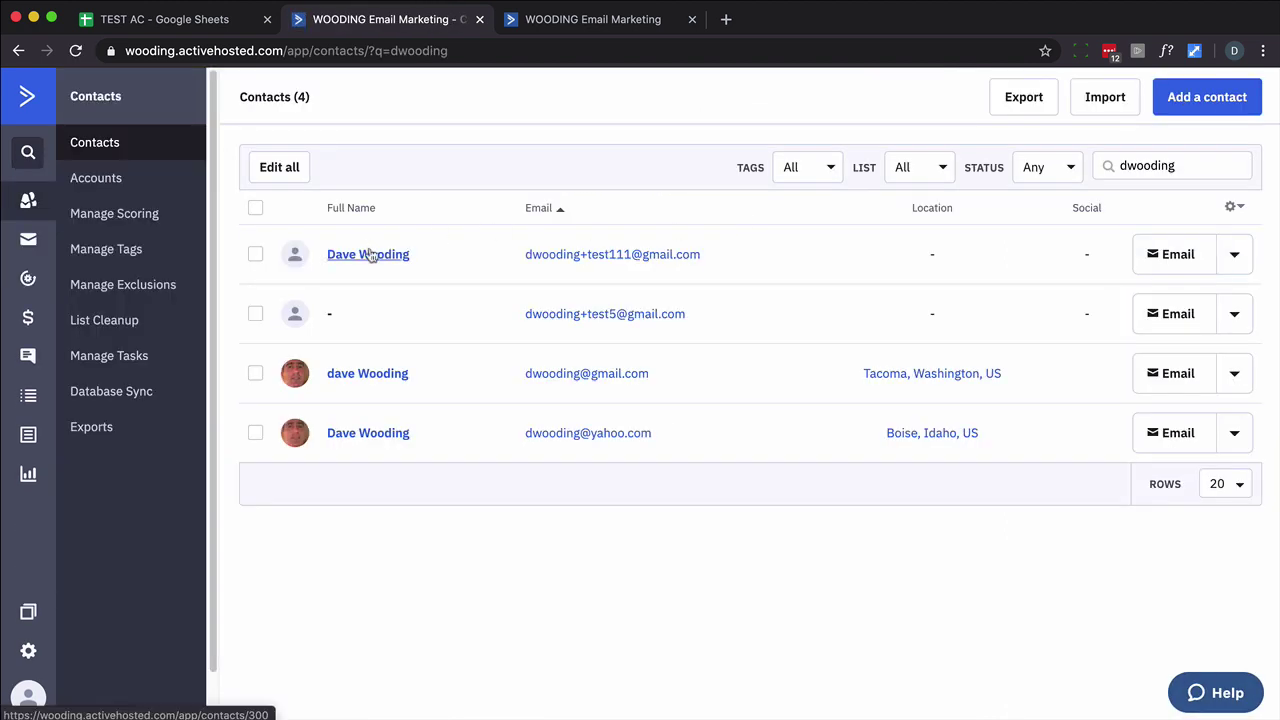
pyautogui.click(370, 256)
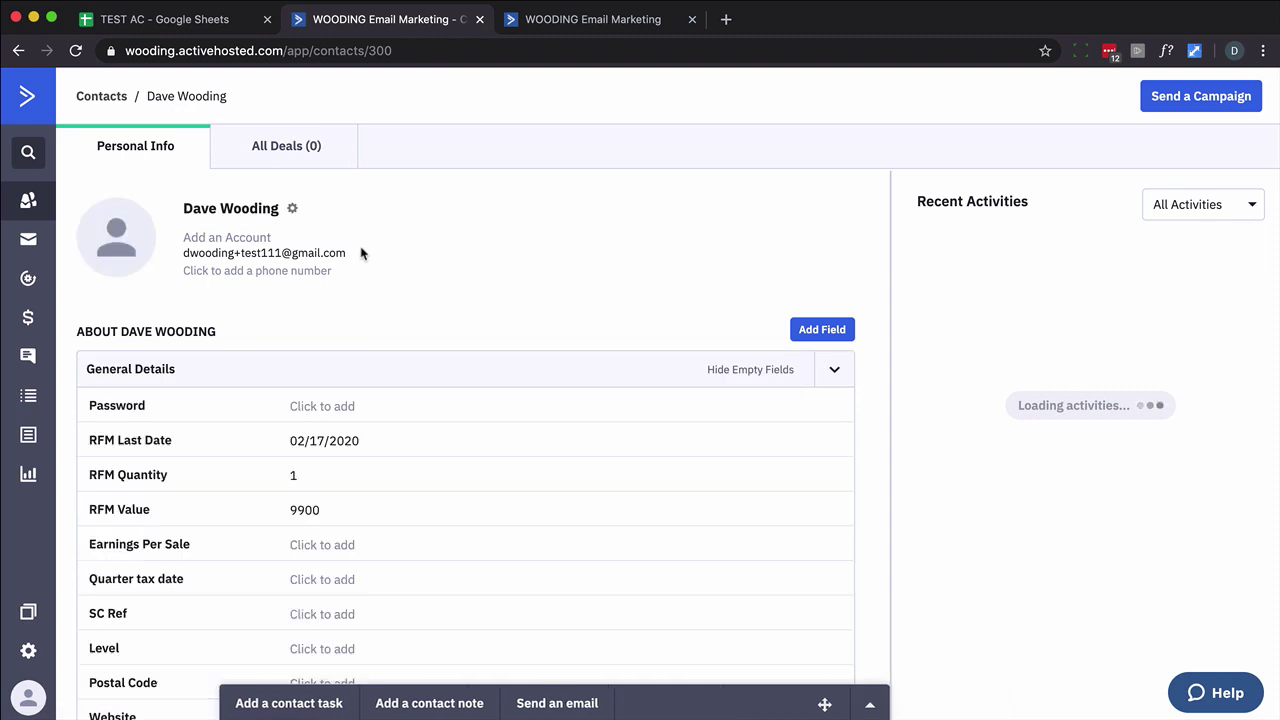
# Add the contact to the Google Sheets - Unsubscribe automation, found by searching 'googl'.
pyautogui.scroll(-5, 365, 255)
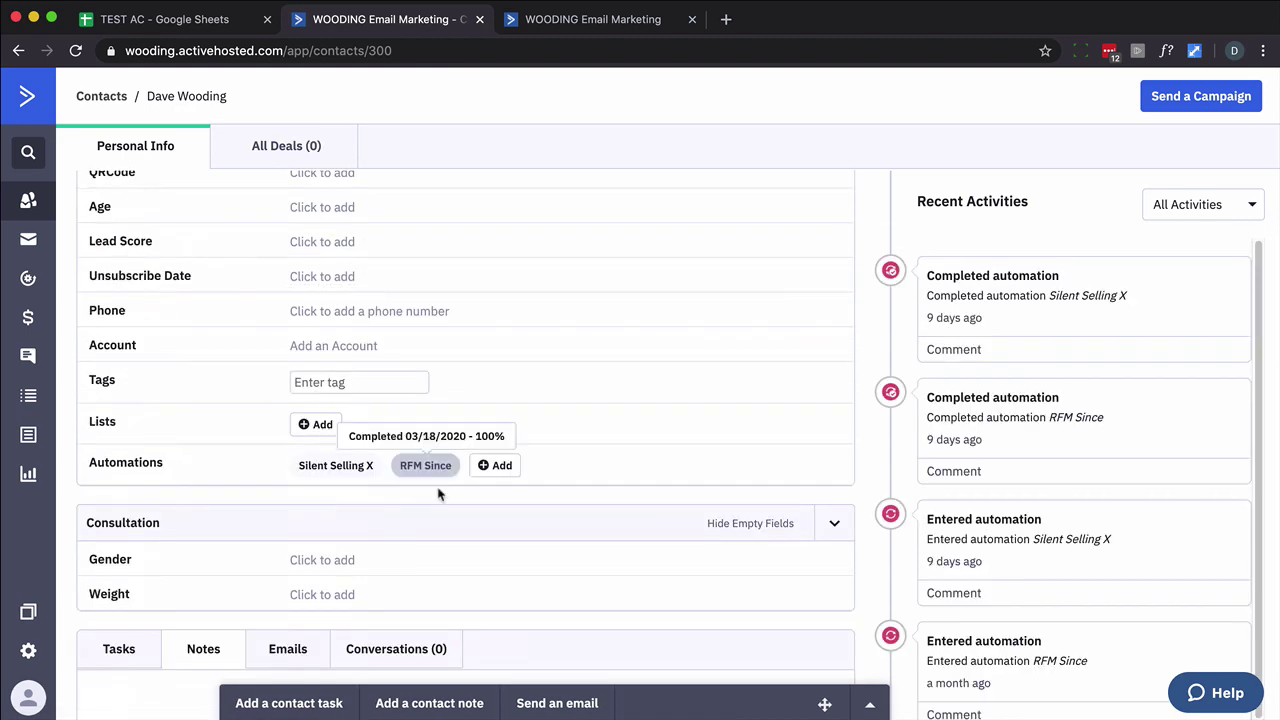
pyautogui.click(496, 466)
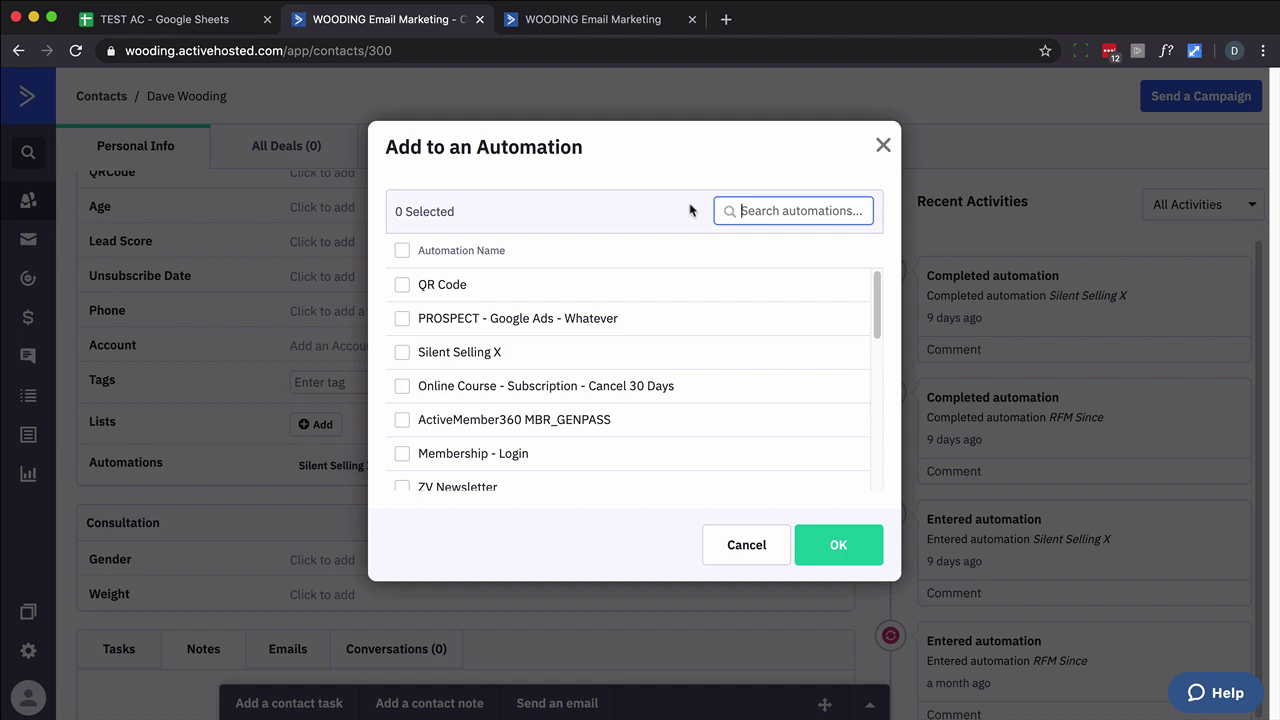
pyautogui.write('googl')
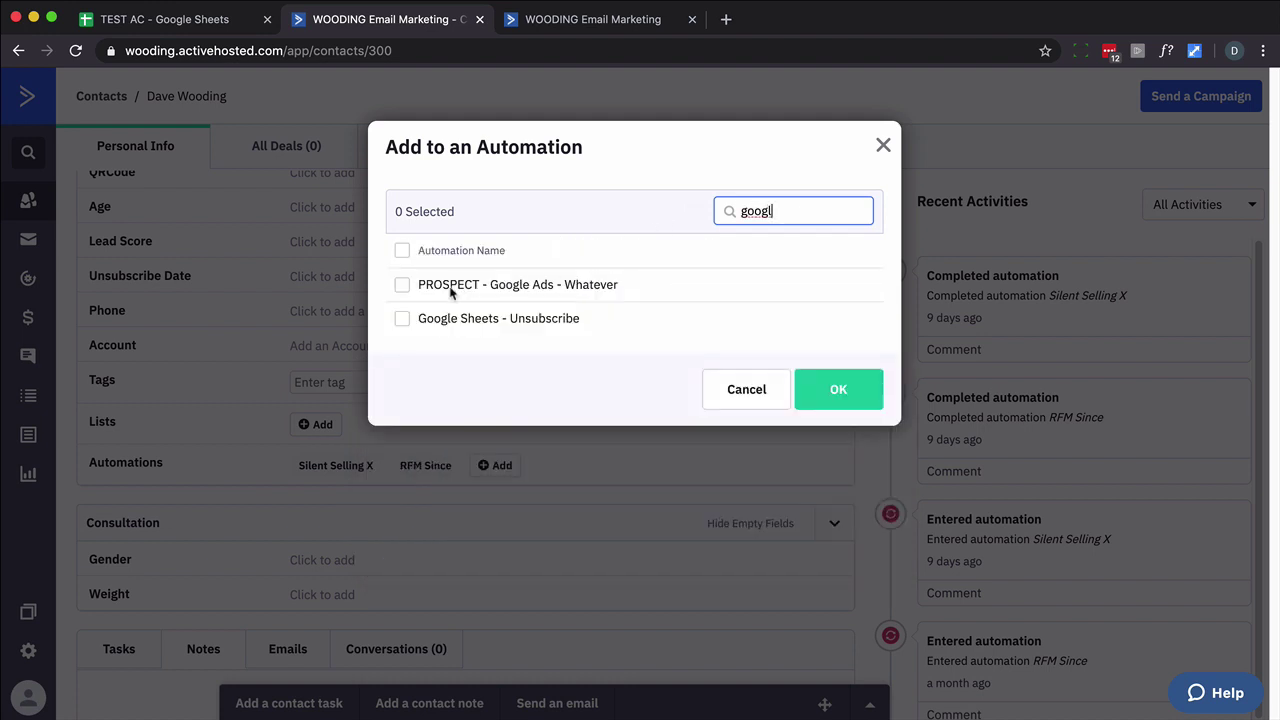
pyautogui.click(402, 319)
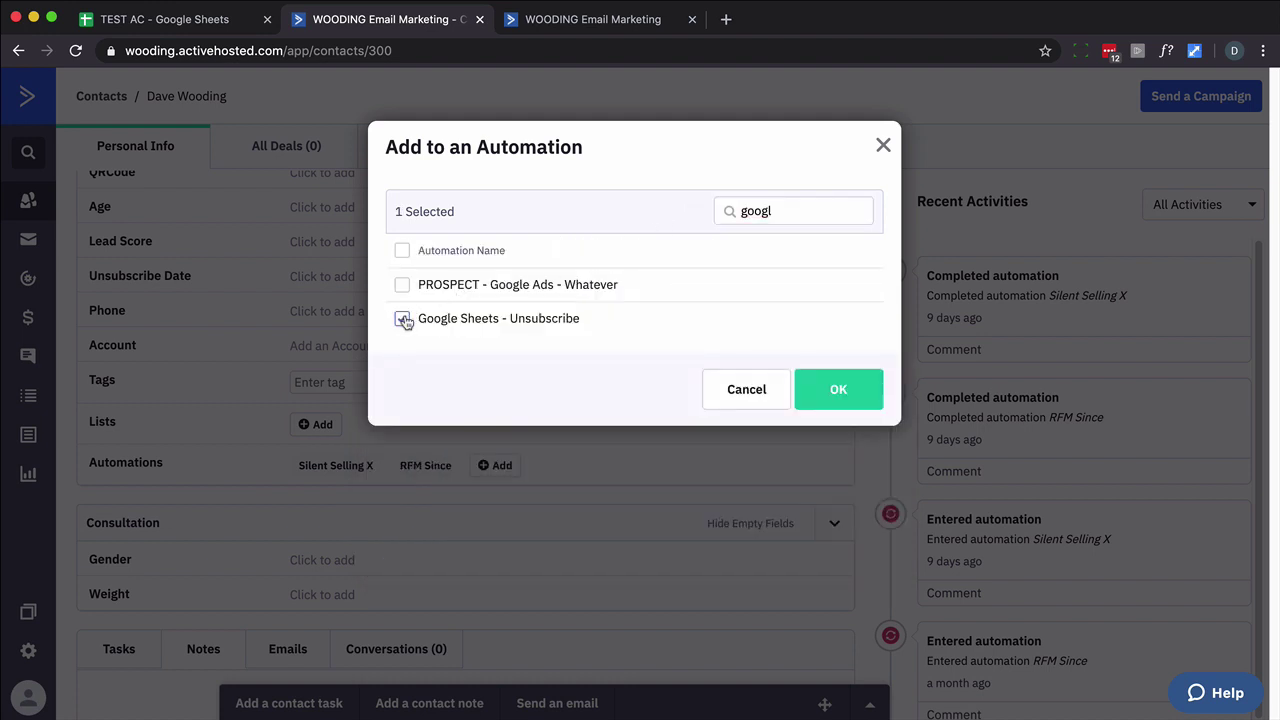
pyautogui.click(852, 394)
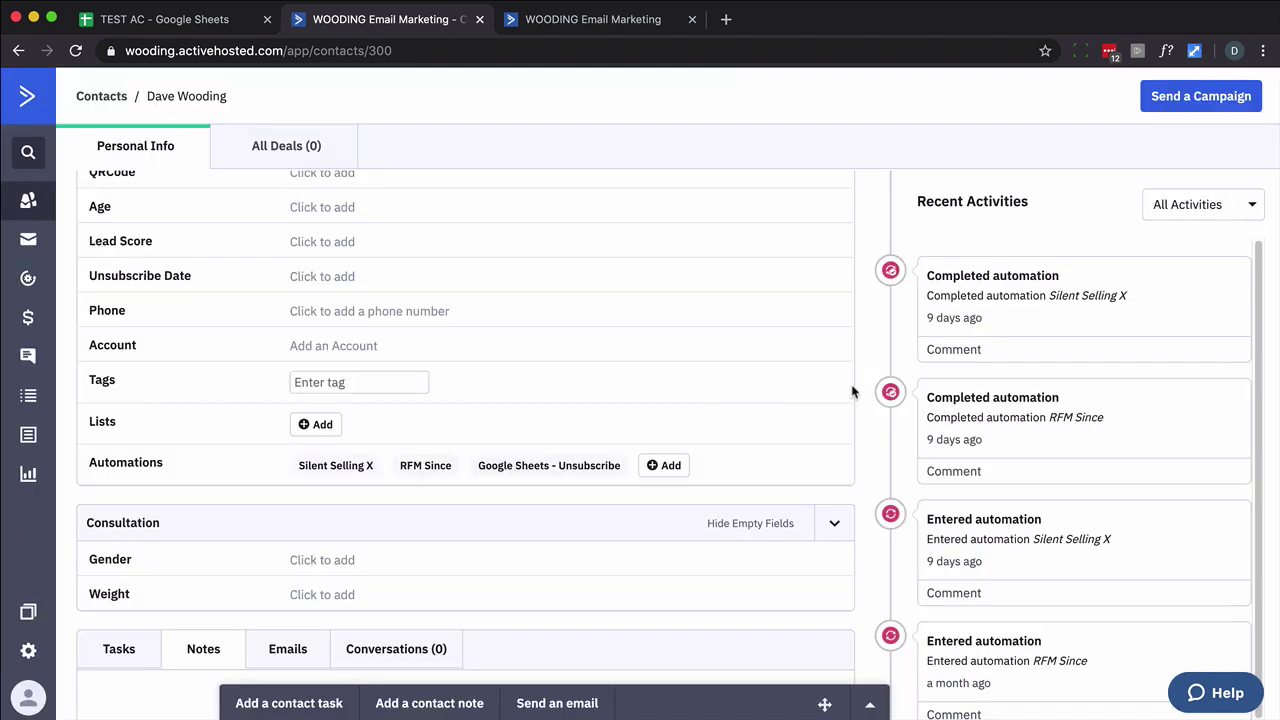
# Reload the contact record and scroll down to see Unsubscribe Date now reads 03/27/2020.
pyautogui.moveTo(562, 471)
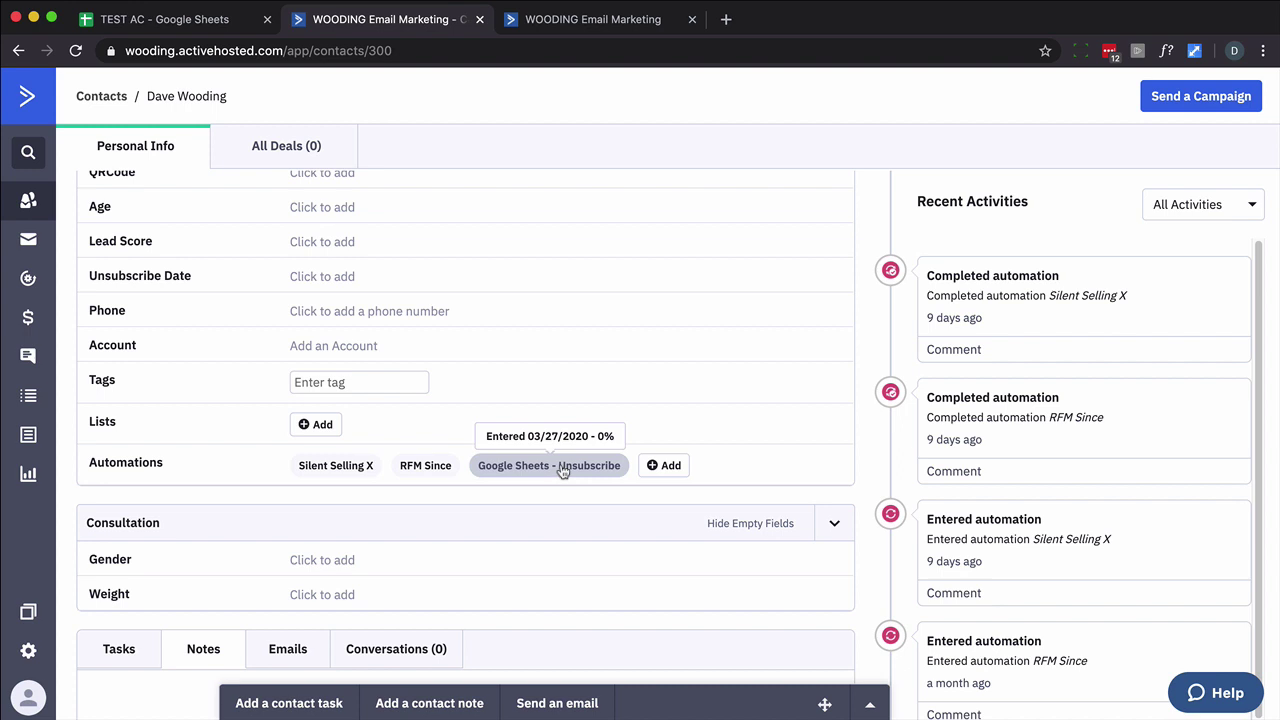
pyautogui.scroll(2, 322, 528)
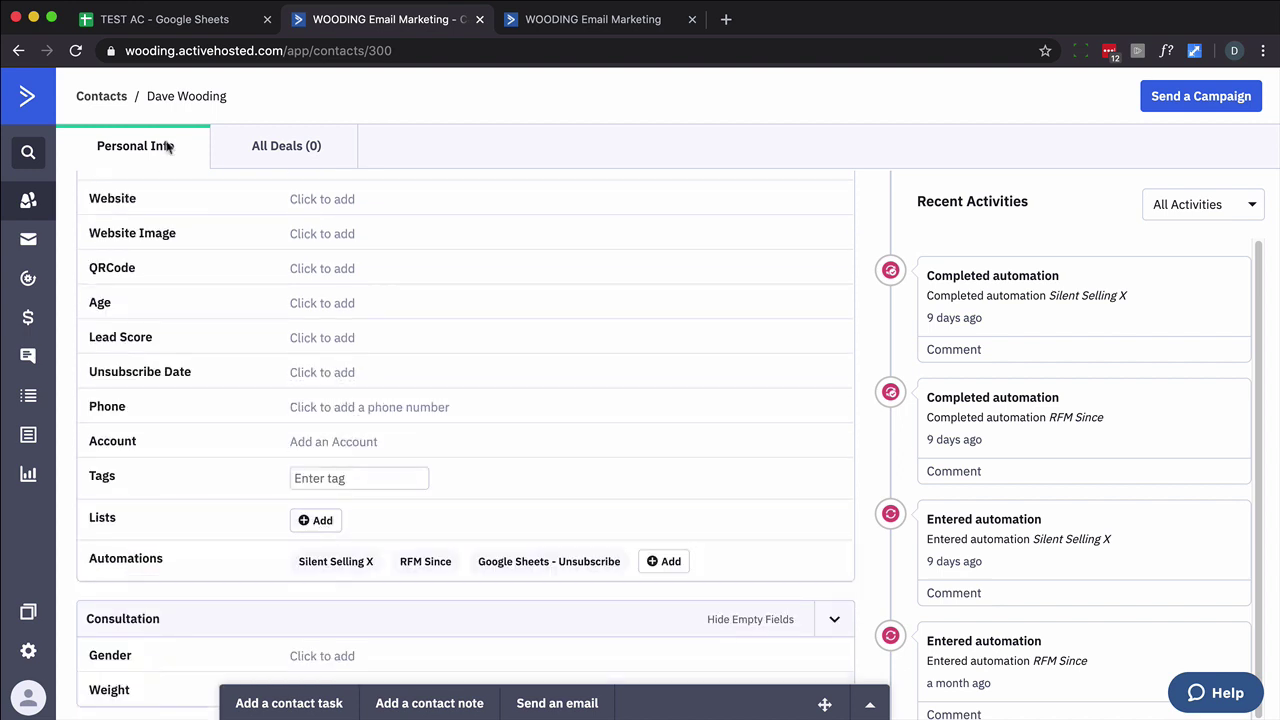
pyautogui.click(75, 50)
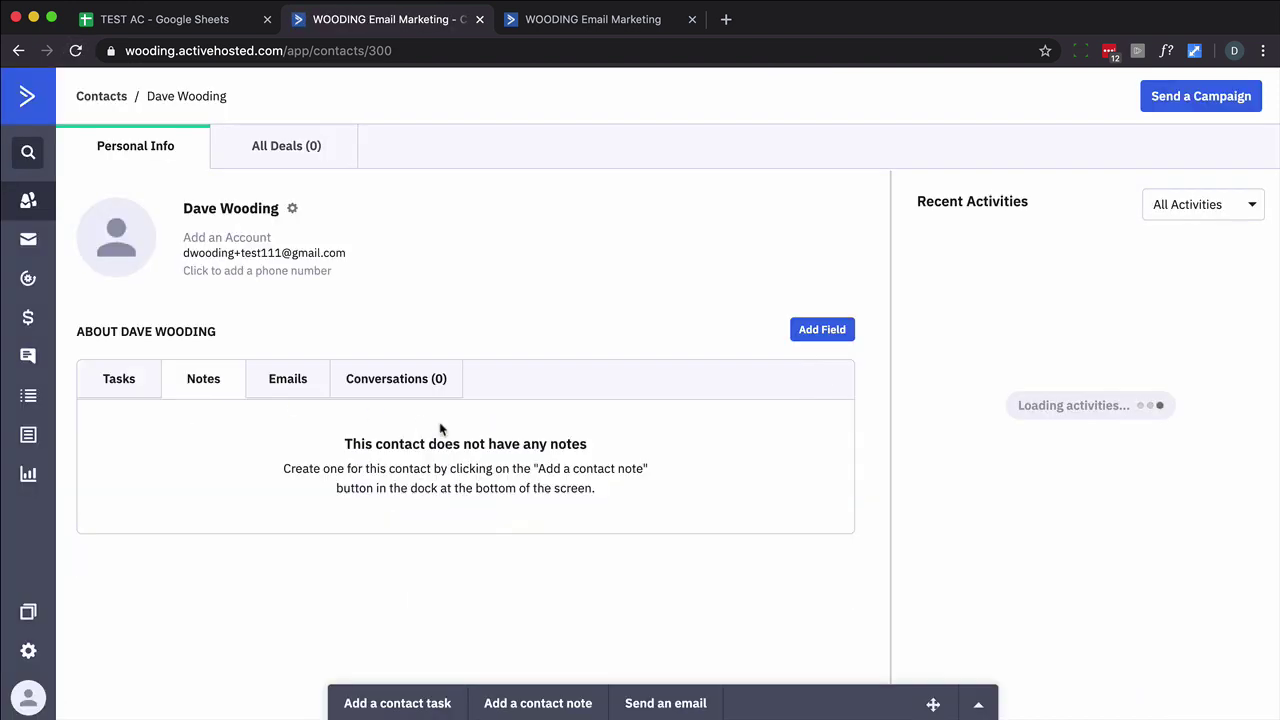
pyautogui.scroll(-2, 440, 430)
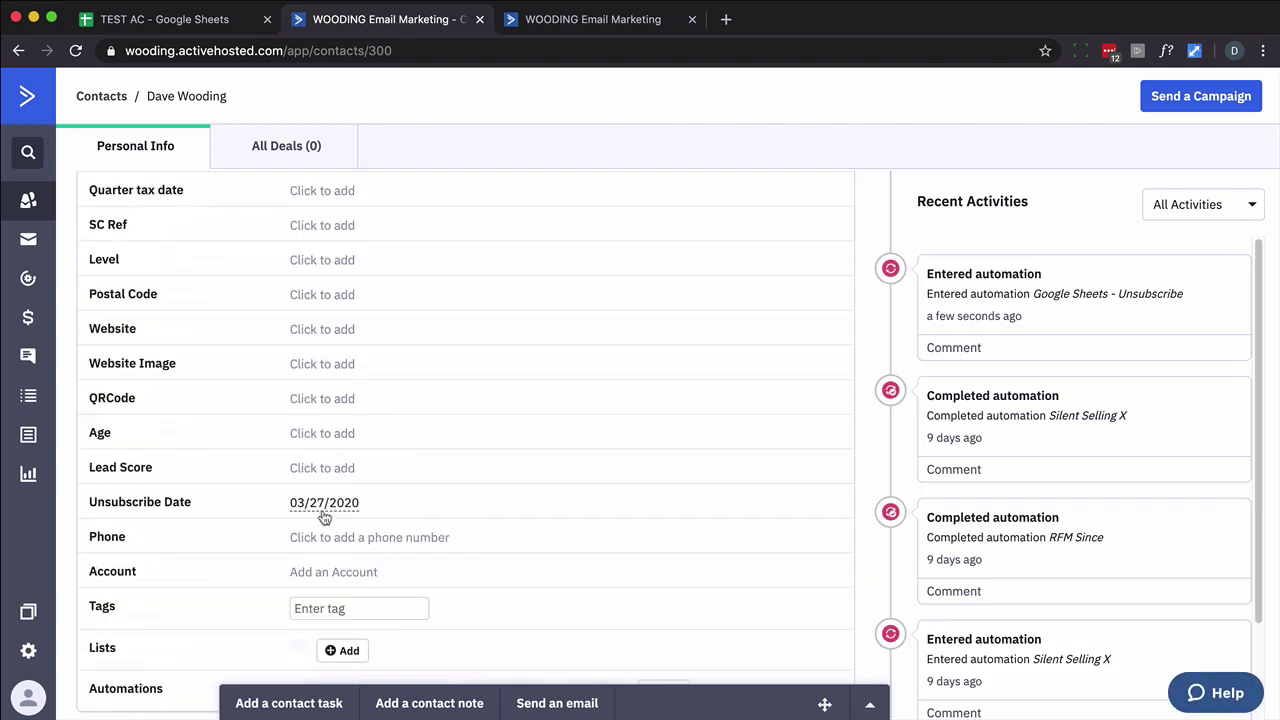
pyautogui.scroll(-1, 577, 563)
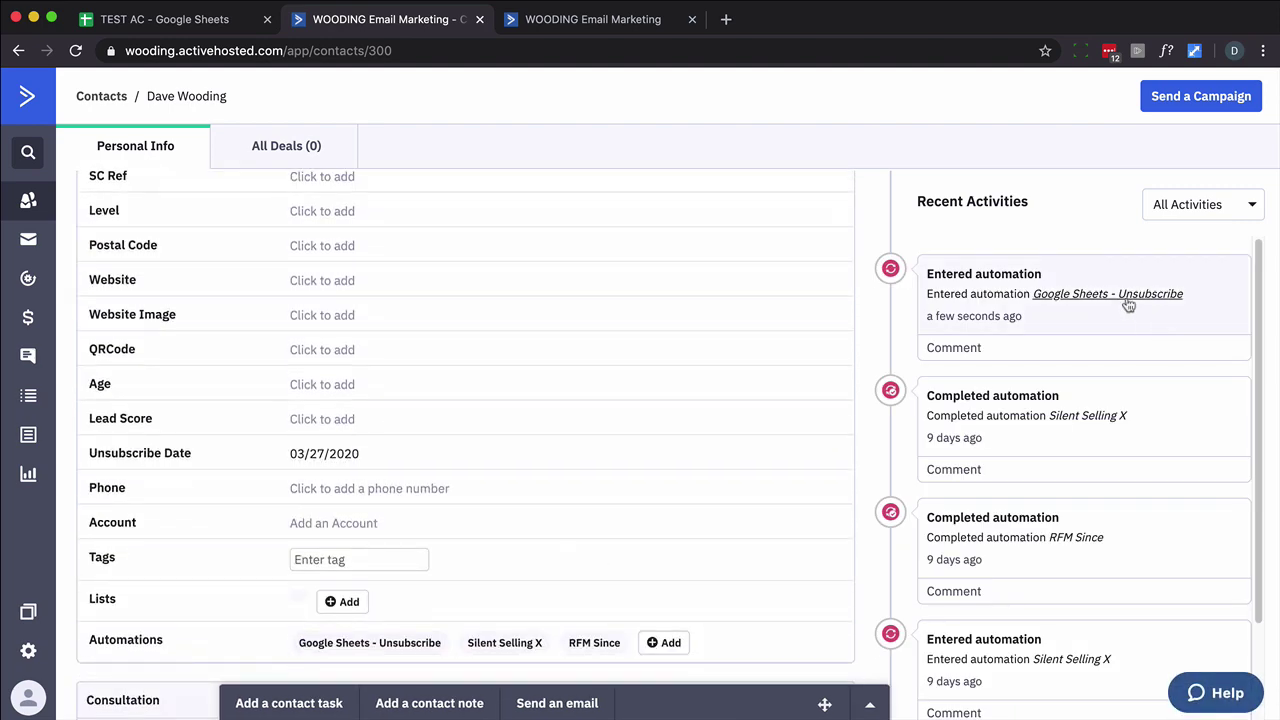
pyautogui.scroll(-2, 592, 465)
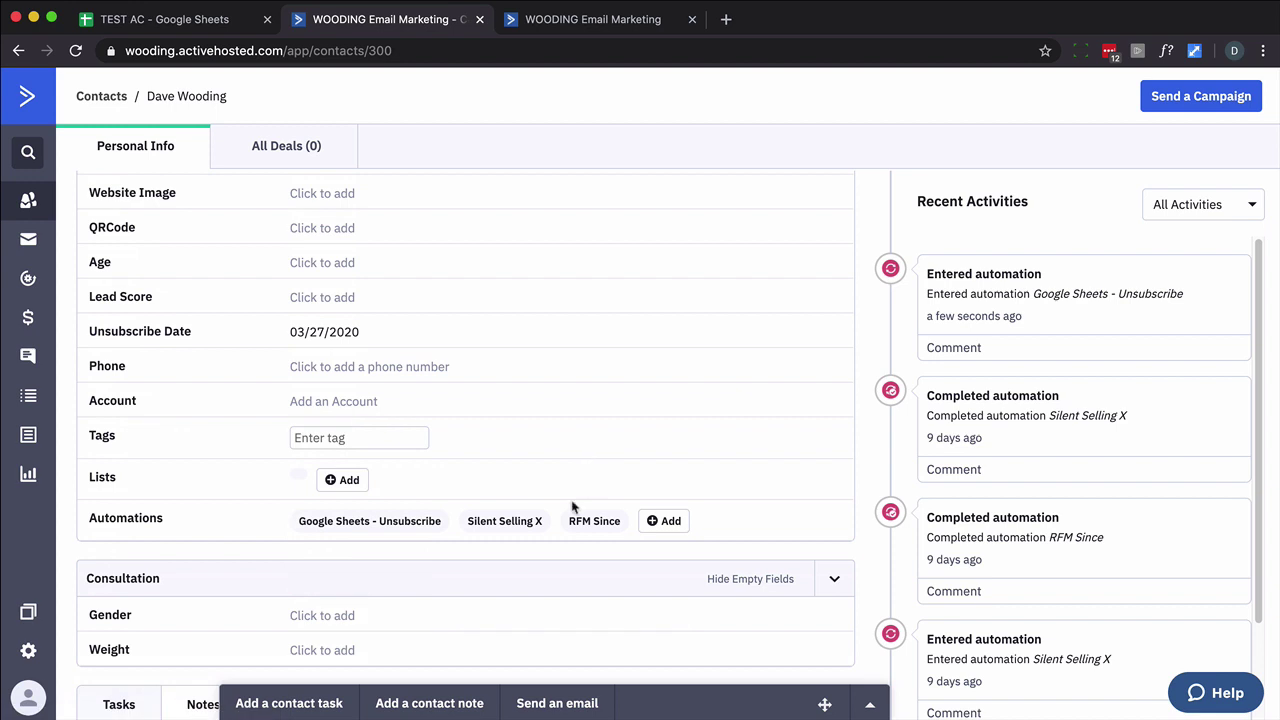
# Open the contact's progress in Google Sheets - Unsubscribe and skip its 5-minute wait.
pyautogui.click(406, 528)
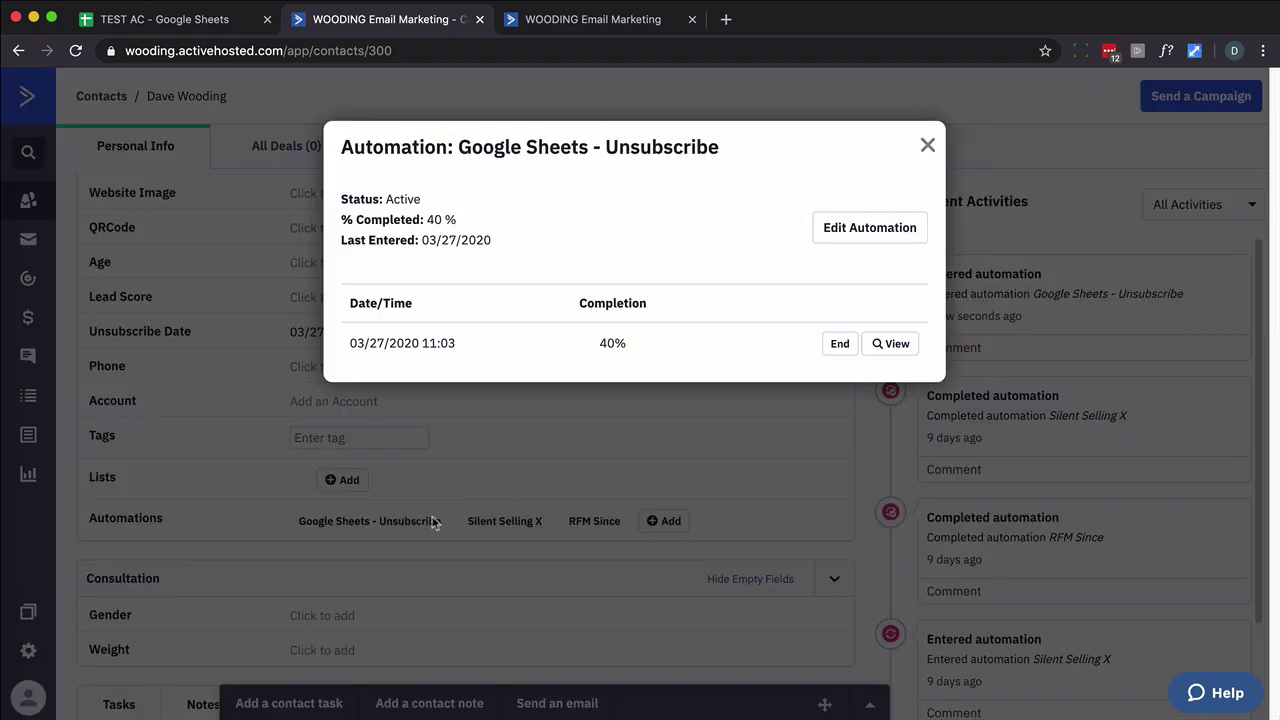
pyautogui.click(889, 348)
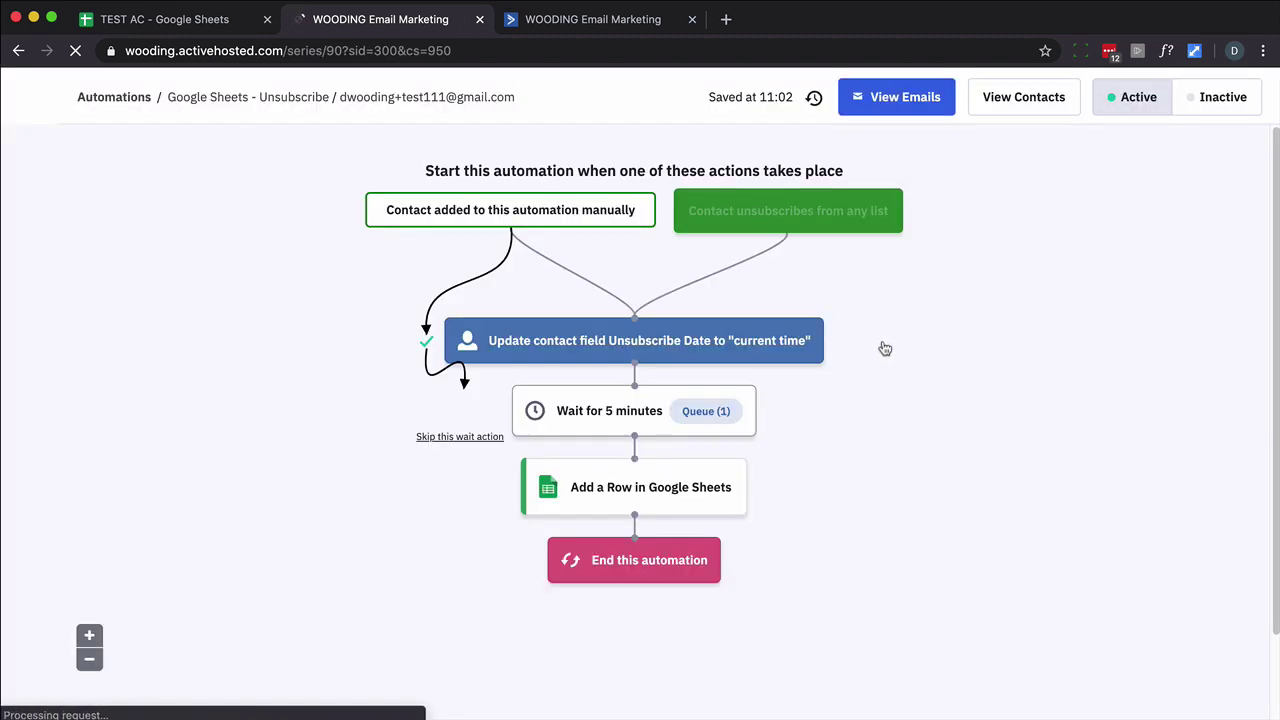
pyautogui.click(448, 440)
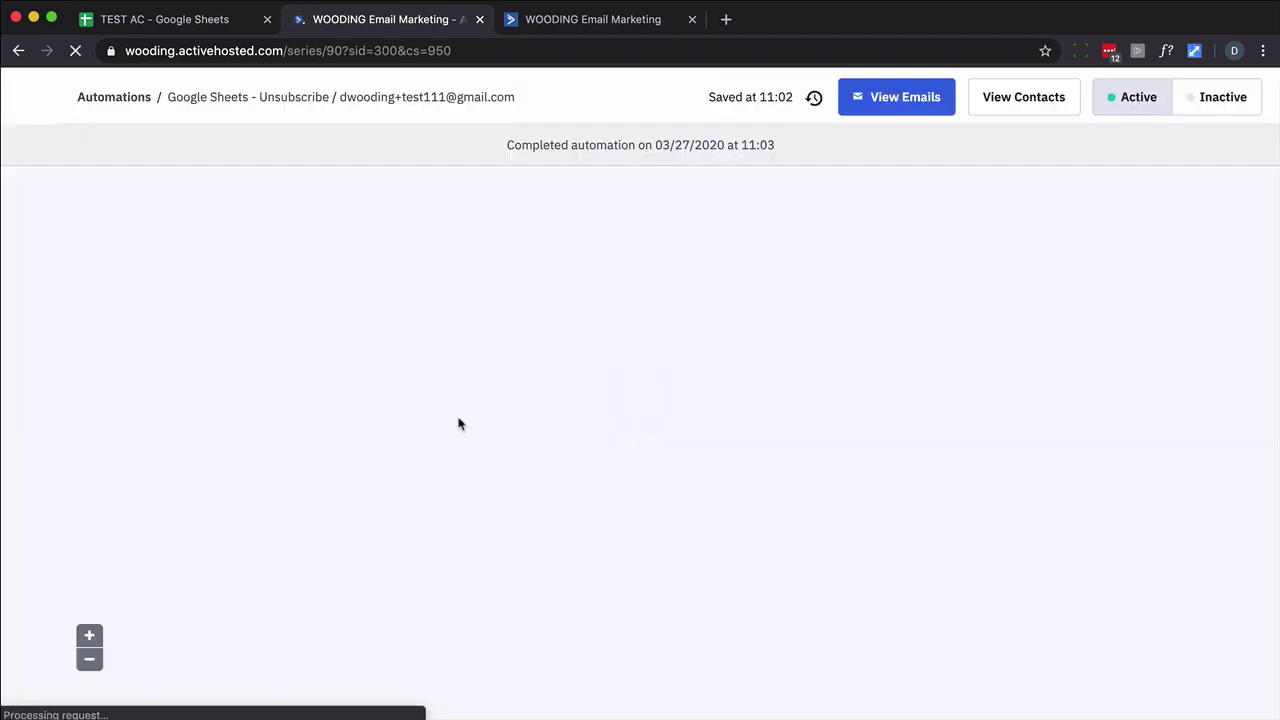
# Switch to the TEST AC spreadsheet and move to row 2 showing the contact's data and 2020-03-27 timestamp.
pyautogui.click(203, 30)
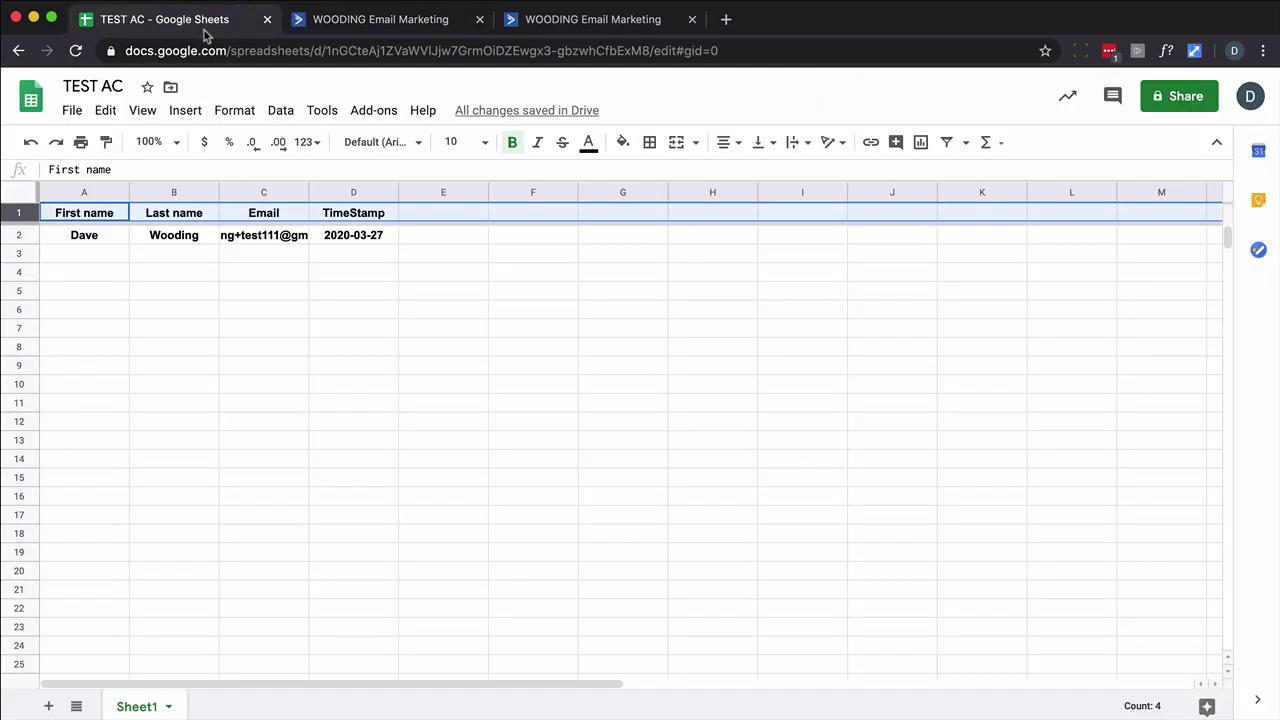
pyautogui.press('Down')
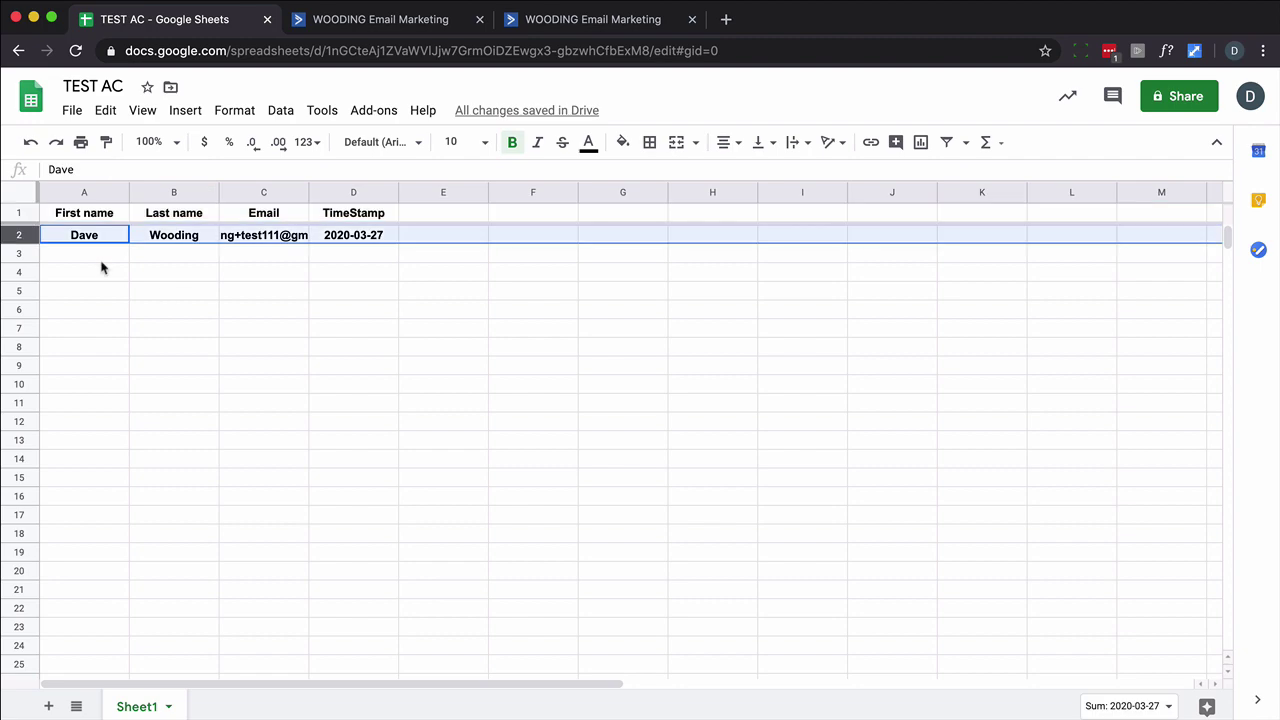